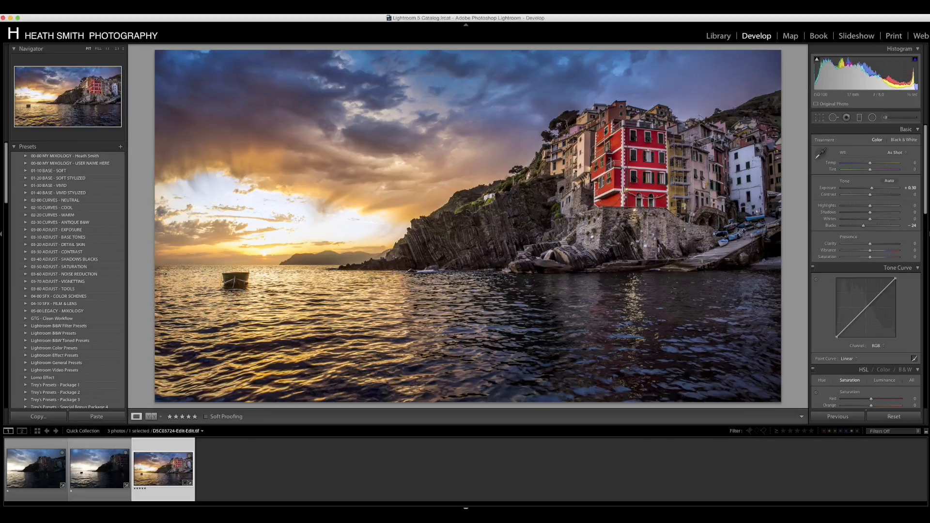
Compare the two source photos DSC03724.ARW and DSC03727.ARW with the finished panorama DSC03724-Edit-Edit.tif.
{"action": "left_click", "coordinate": [47, 481]}
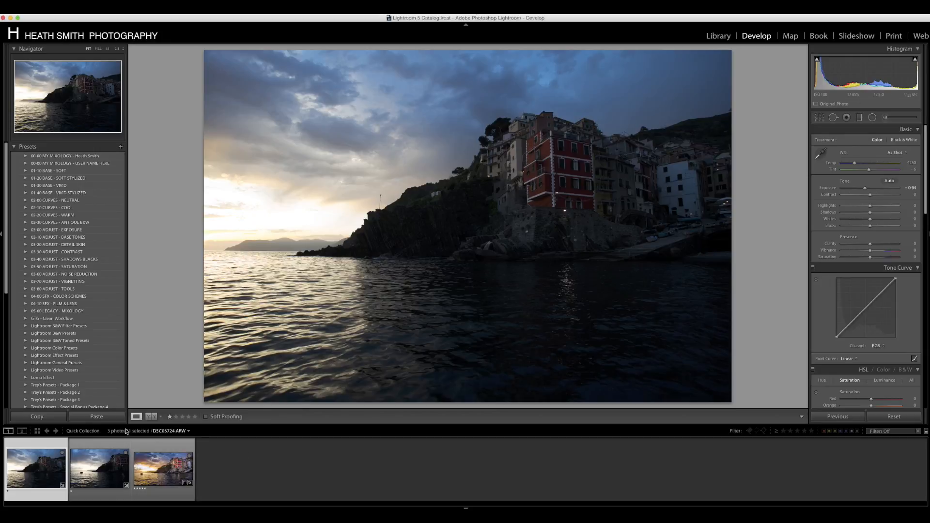
{"action": "left_click", "coordinate": [107, 472]}
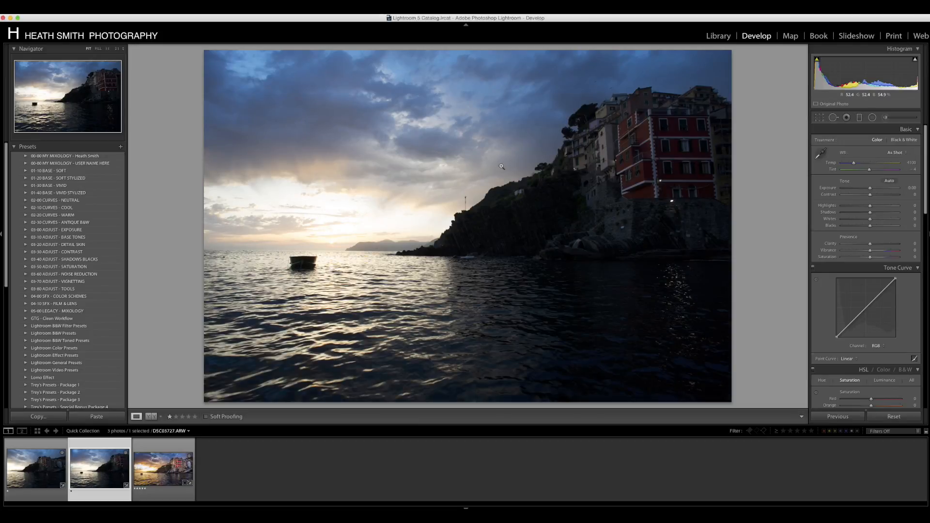
{"action": "left_click", "coordinate": [48, 482]}
{"action": "left_click", "coordinate": [113, 477]}
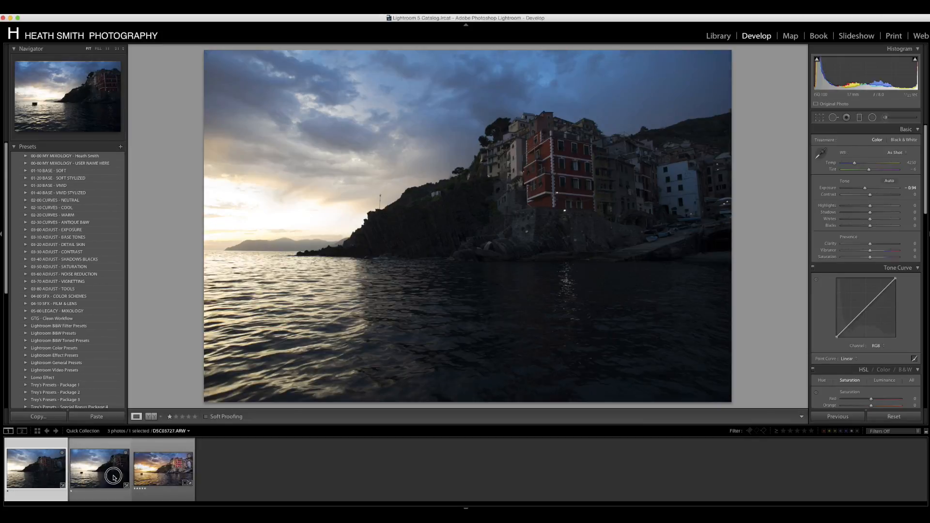
{"action": "left_click", "coordinate": [157, 474]}
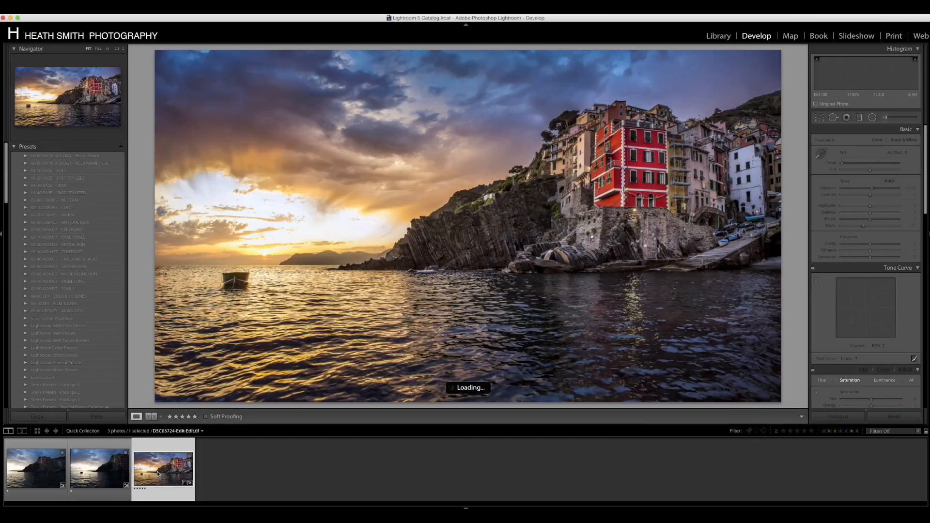
{"action": "left_click", "coordinate": [114, 473]}
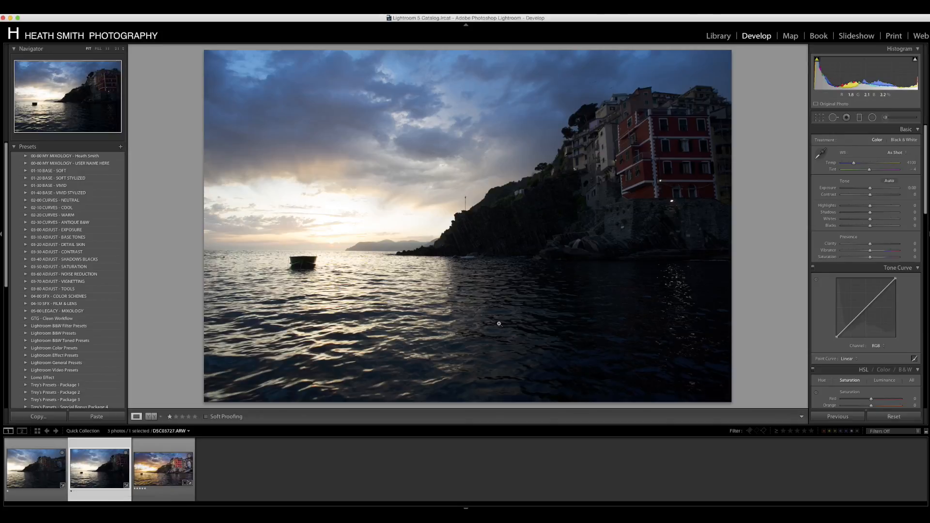
{"action": "left_click", "coordinate": [58, 467]}
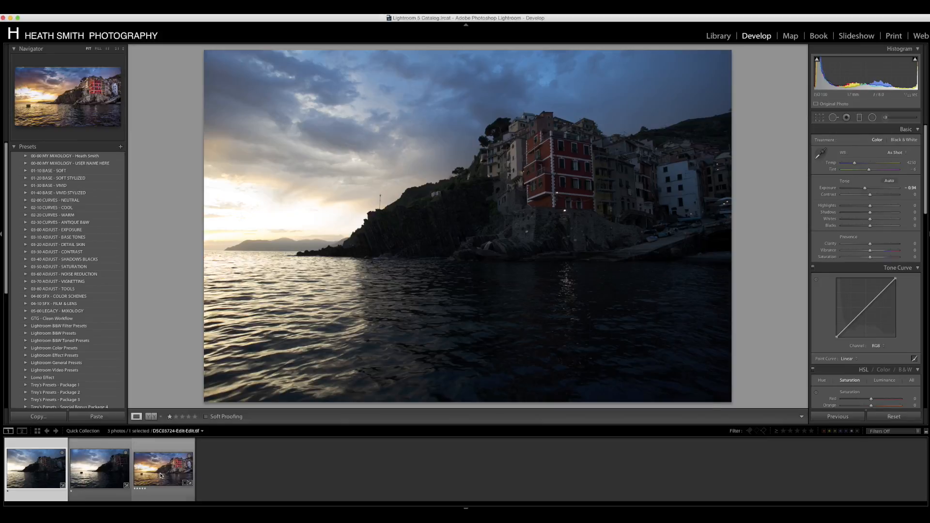
{"action": "left_click", "coordinate": [99, 467]}
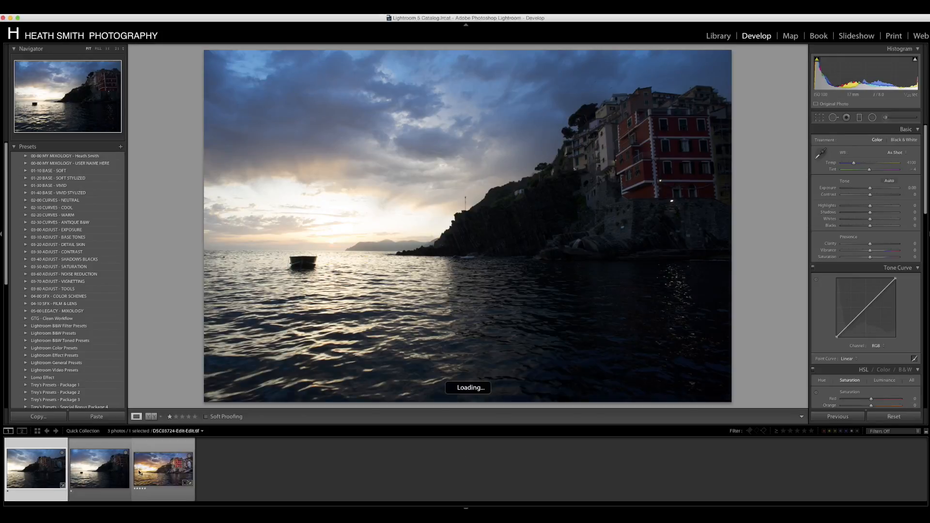
Reset the develop settings of DSC03724.ARW and compare its exposure with DSC03727.ARW and the finished panorama.
{"action": "key", "text": "Left"}
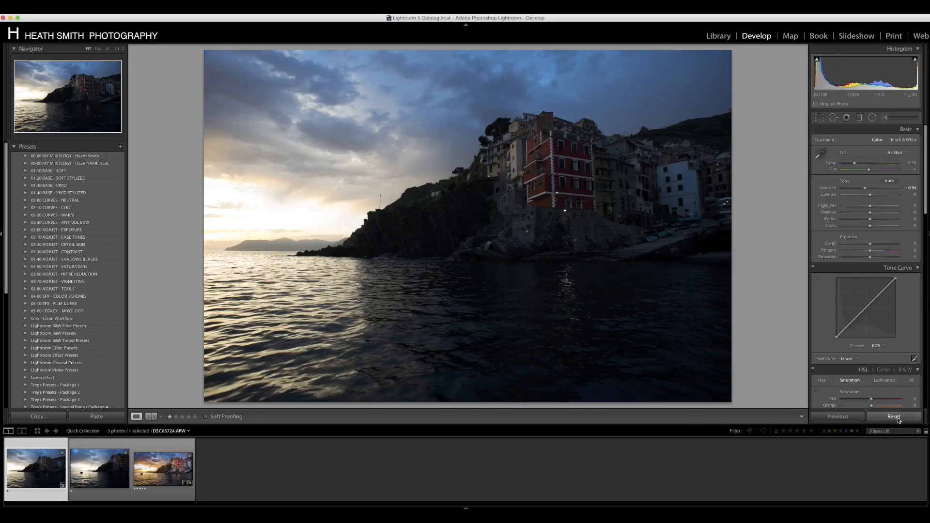
{"action": "left_click", "coordinate": [898, 419]}
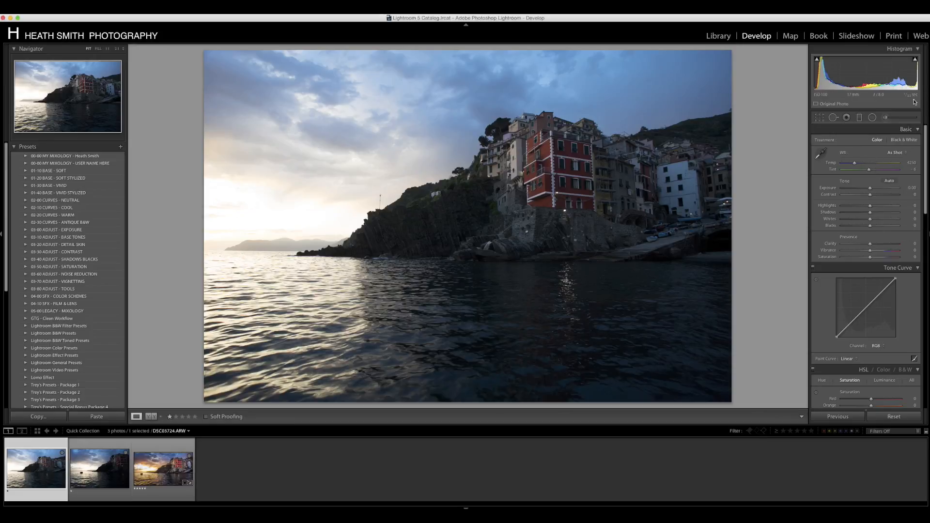
{"action": "key", "text": "Right"}
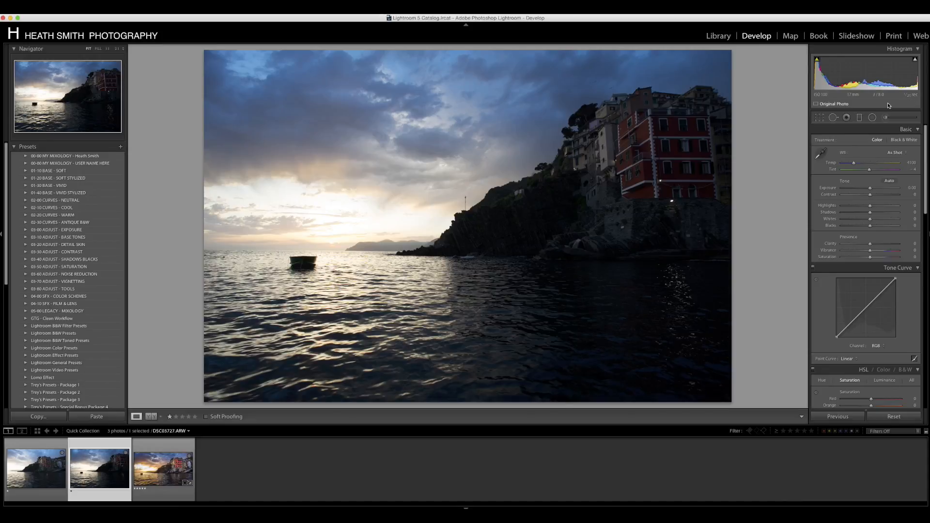
{"action": "key", "text": "Right"}
{"action": "key", "text": "Left"}
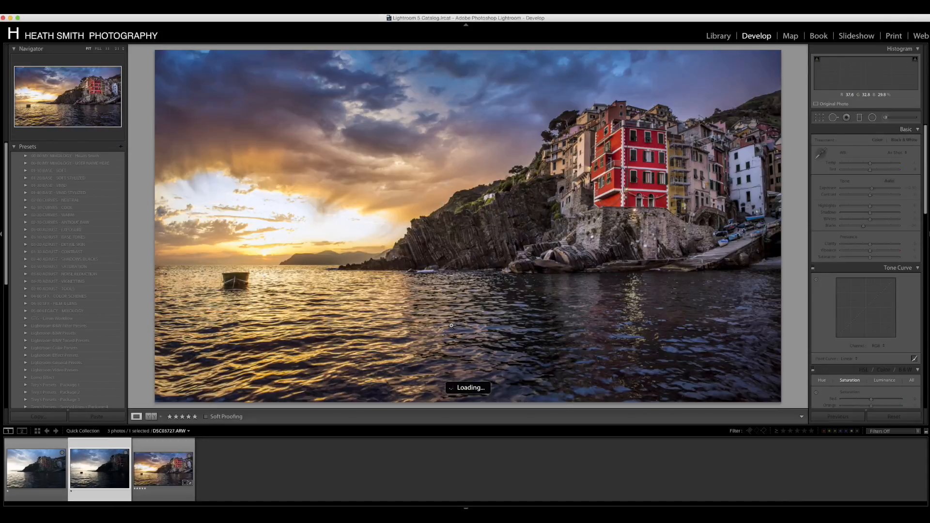
{"action": "key", "text": "Left"}
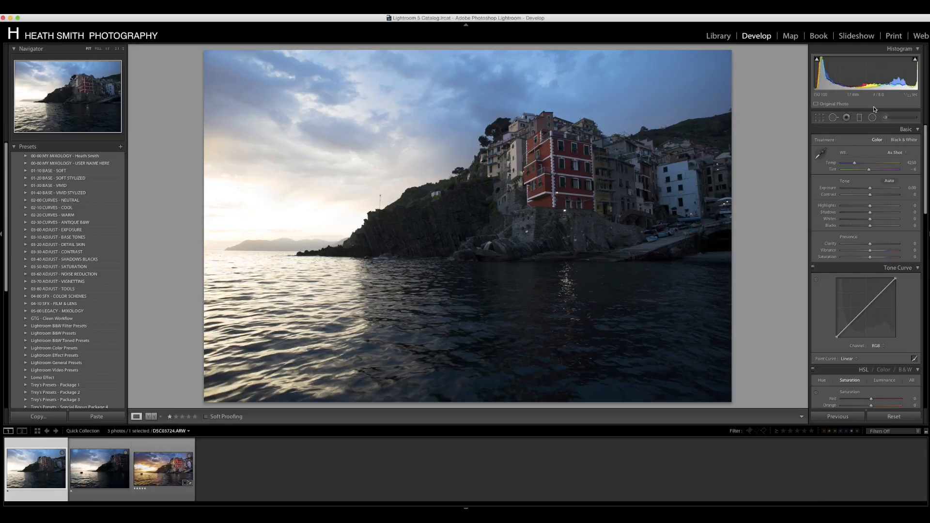
{"action": "key", "text": "Right"}
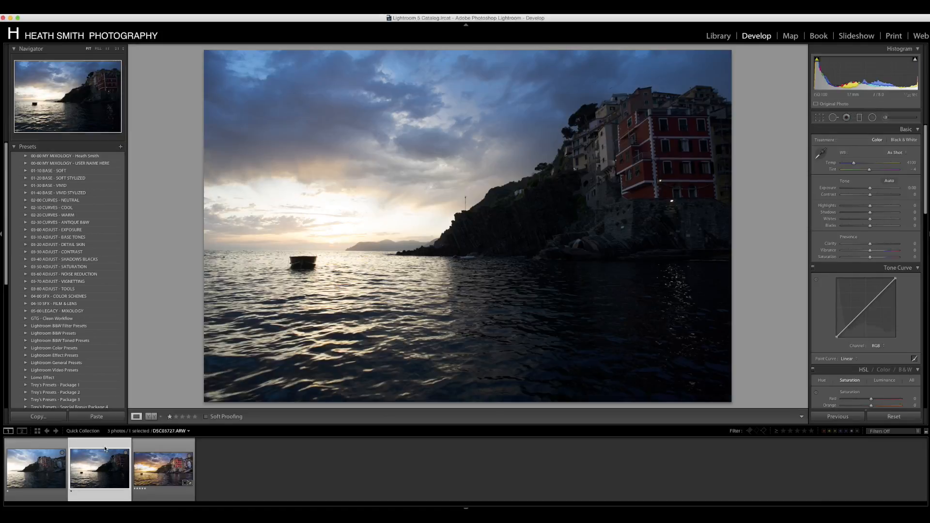
Match the total exposures of DSC03724.ARW and DSC03727.ARW, using DSC03727.ARW as the reference, and check the adjusted photo.
{"action": "left_click", "coordinate": [30, 495], "text": "super"}
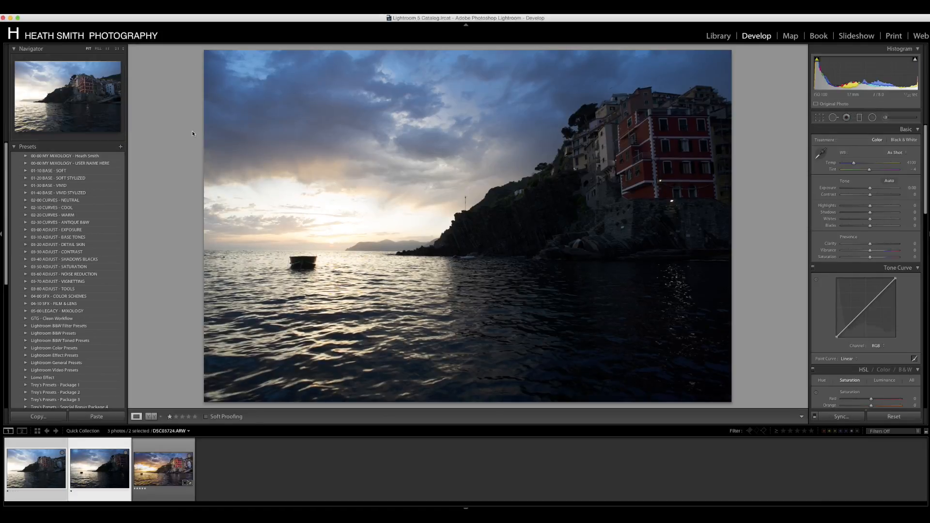
{"action": "left_click", "coordinate": [140, 14]}
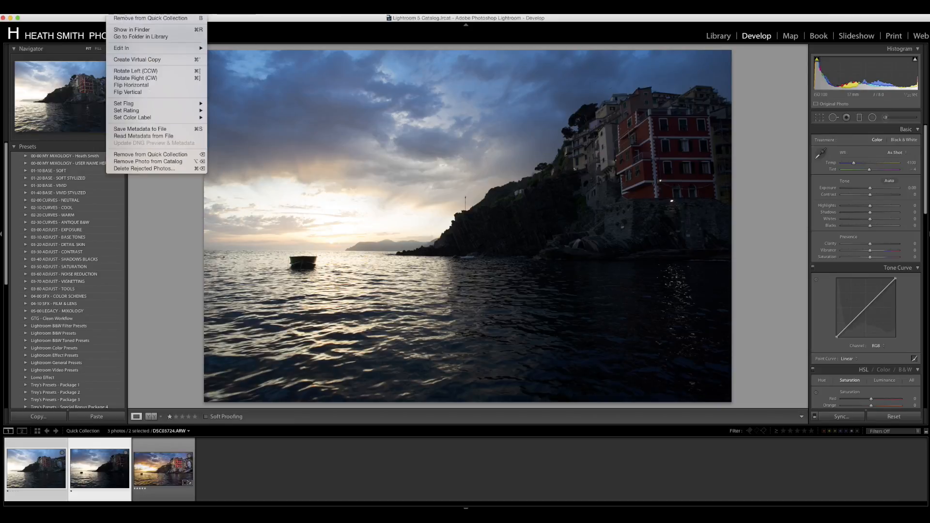
{"action": "mouse_move", "coordinate": [143, 10]}
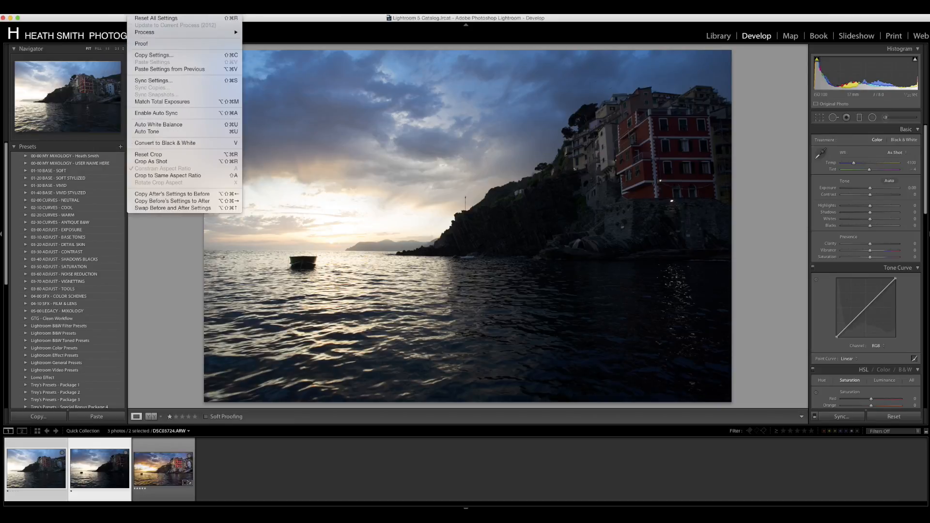
{"action": "left_click", "coordinate": [165, 102]}
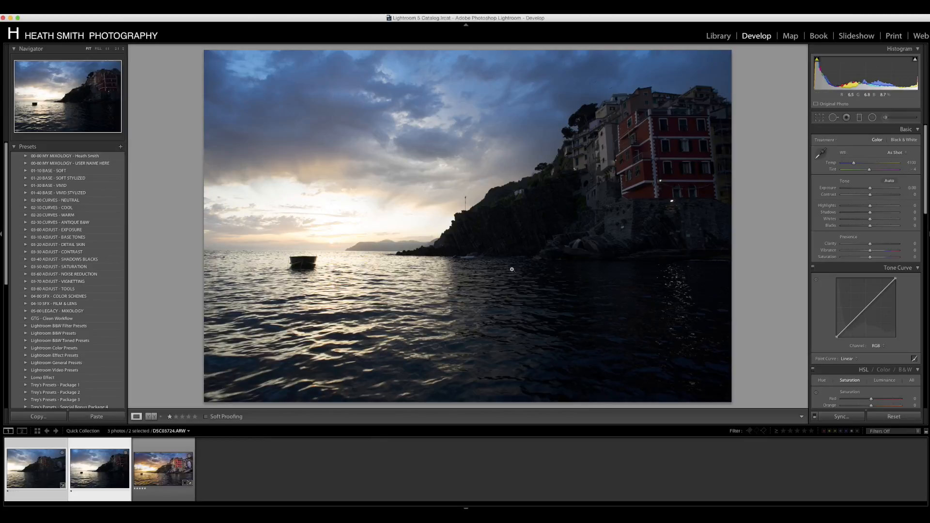
{"action": "left_click", "coordinate": [31, 473]}
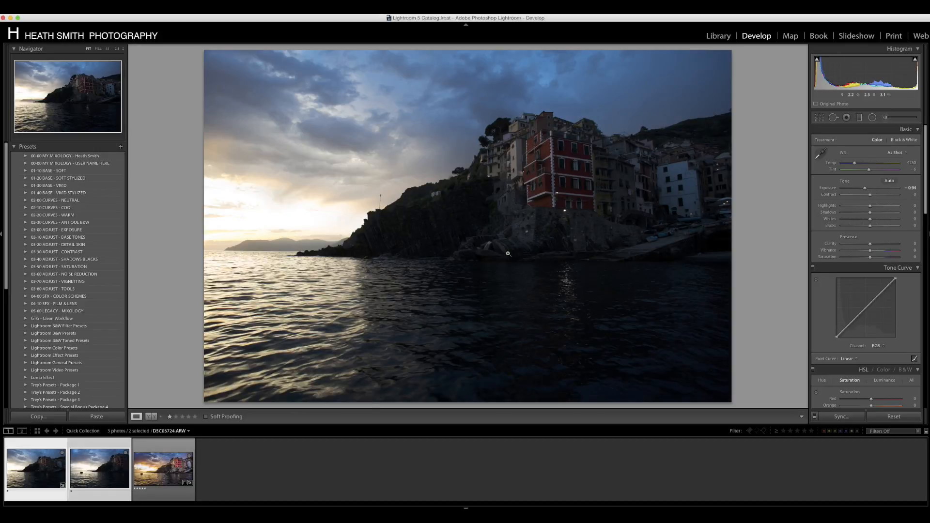
Merge DSC03727.ARW and DSC03724.ARW into a panorama in Photoshop, using the Auto layout with image blending and geometric distortion correction.
{"action": "left_click", "coordinate": [286, 485]}
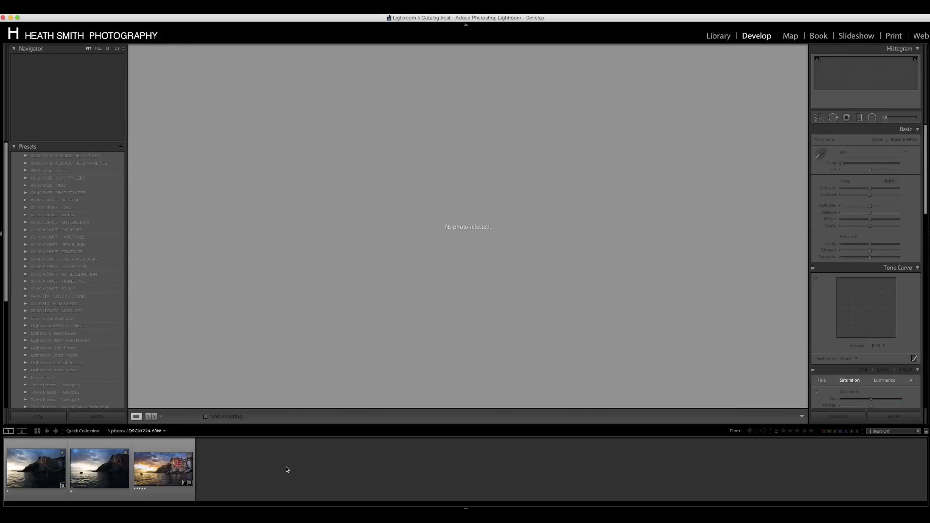
{"action": "left_click", "coordinate": [81, 484]}
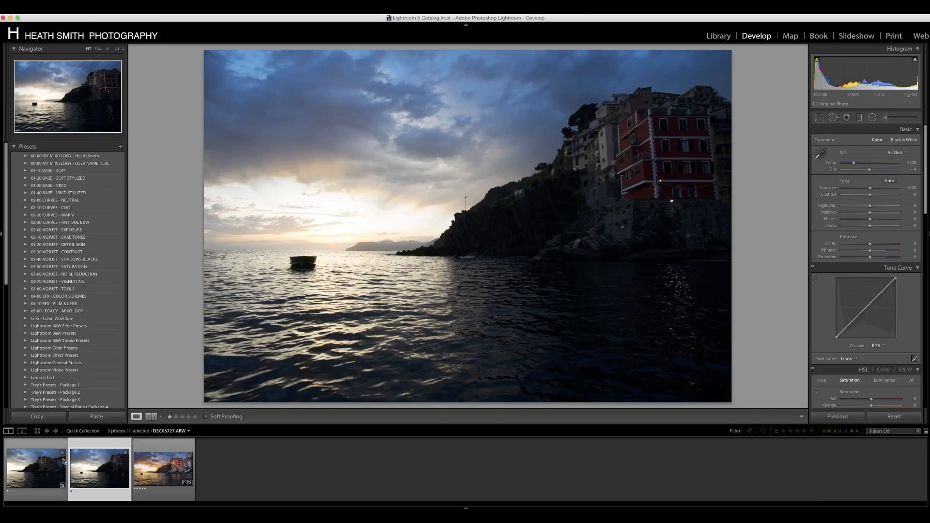
{"action": "left_click", "coordinate": [35, 477], "text": "super"}
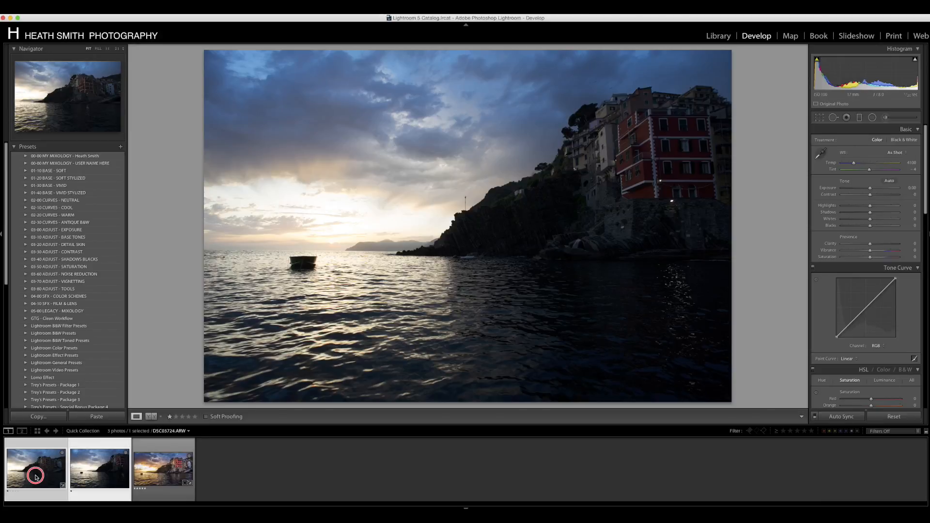
{"action": "right_click", "coordinate": [84, 474]}
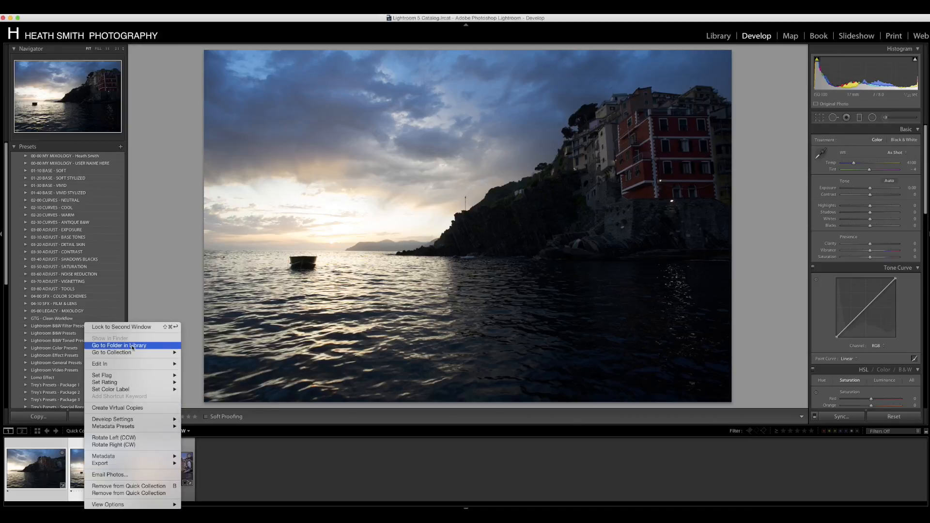
{"action": "mouse_move", "coordinate": [160, 364]}
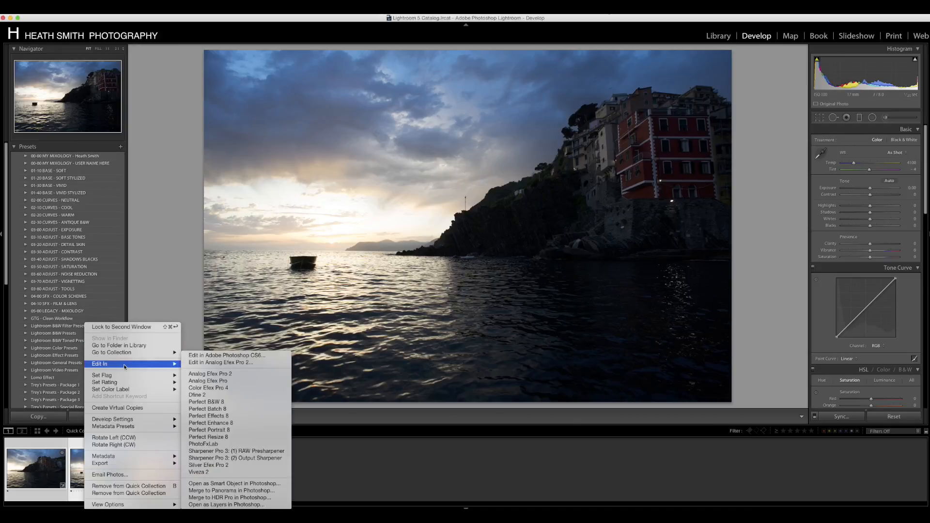
{"action": "left_click", "coordinate": [226, 492]}
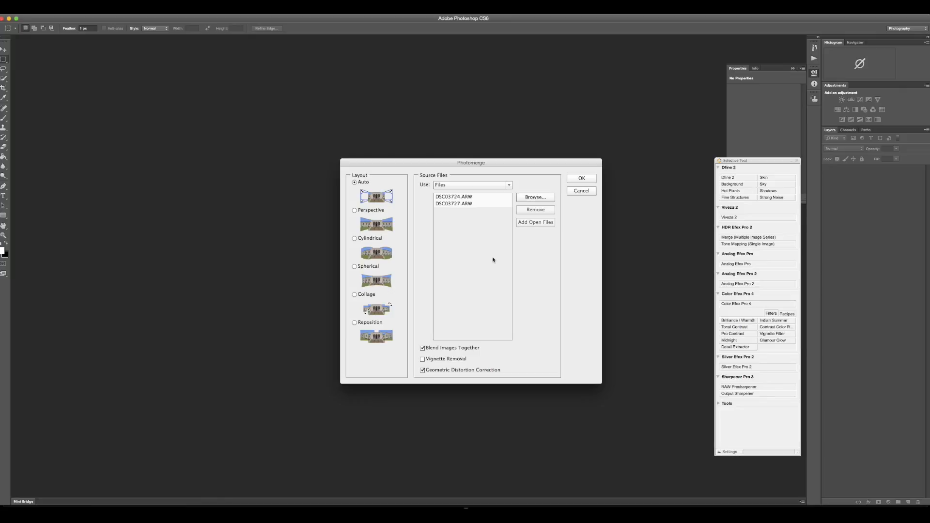
{"action": "left_click", "coordinate": [583, 179]}
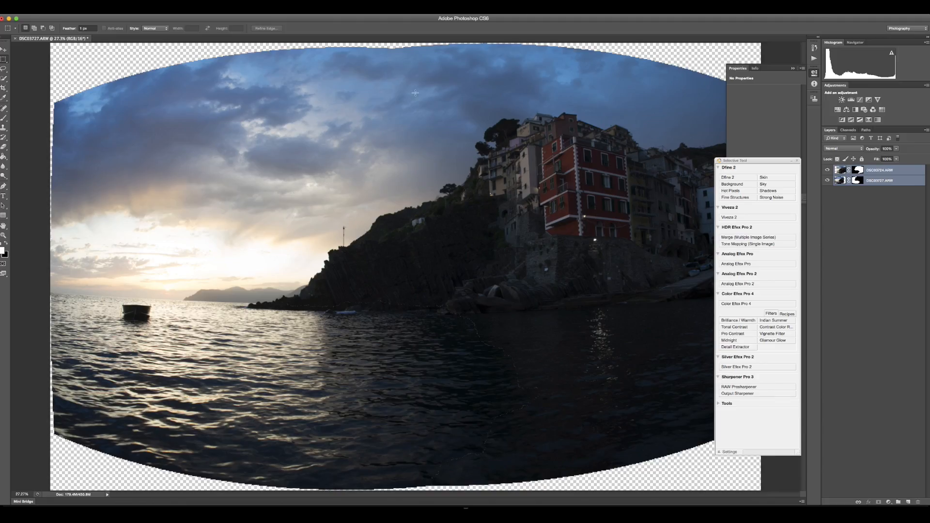
Collapse the floating Selective Tool palette and flatten the two panorama layers into a single image.
{"action": "left_click", "coordinate": [791, 161]}
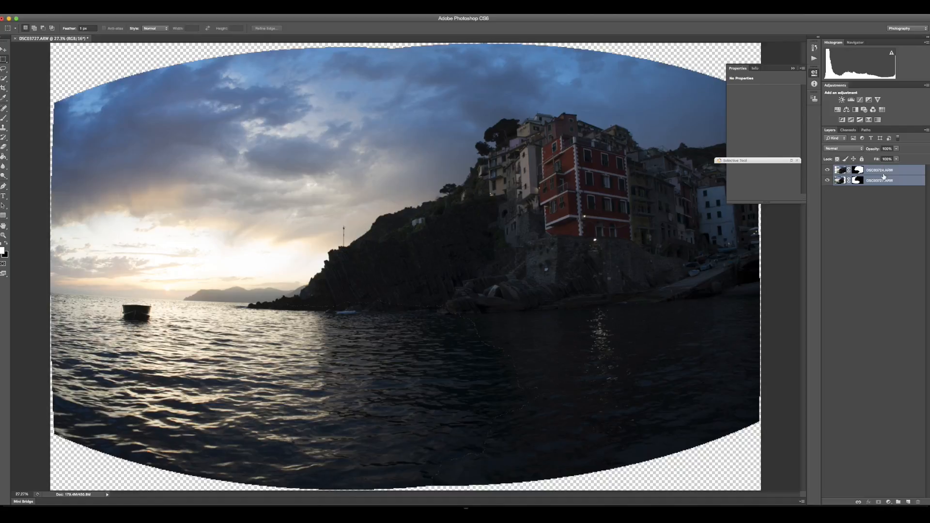
{"action": "key", "text": "super+minus"}
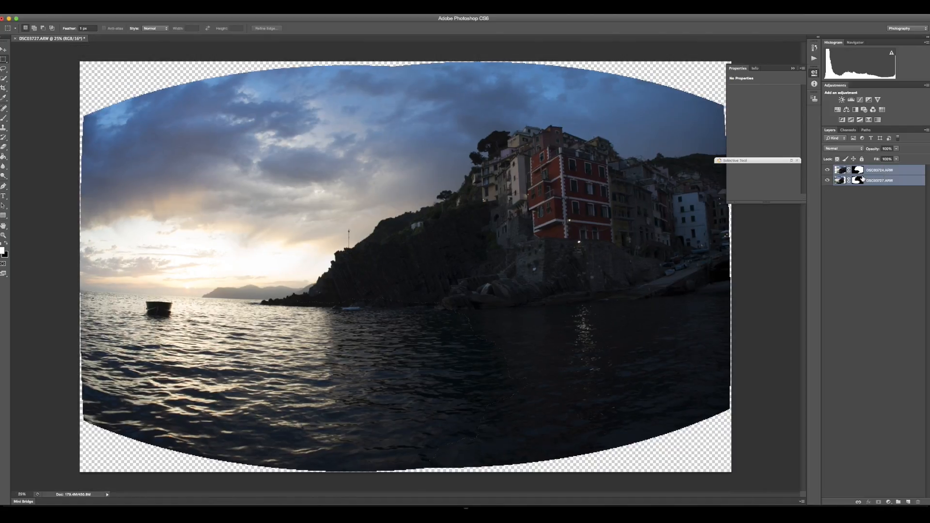
{"action": "right_click", "coordinate": [870, 181]}
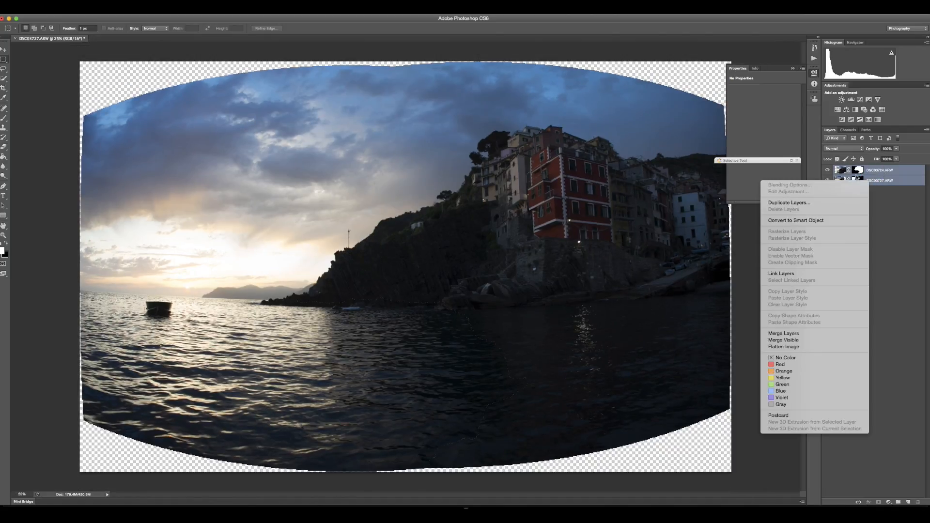
{"action": "left_click", "coordinate": [803, 346]}
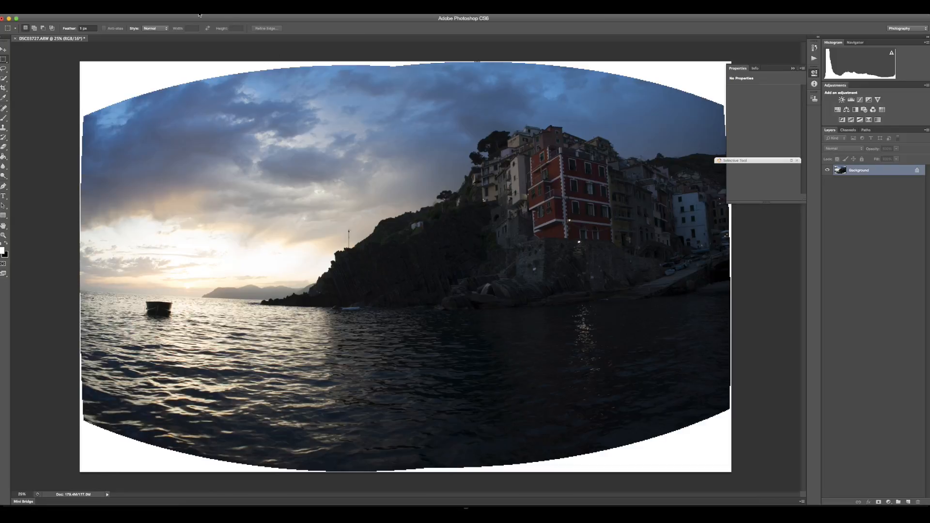
Apply the Adaptive Wide Angle filter to the panorama and reduce its scale until the curved edges fit within the canvas.
{"action": "left_click", "coordinate": [171, 5]}
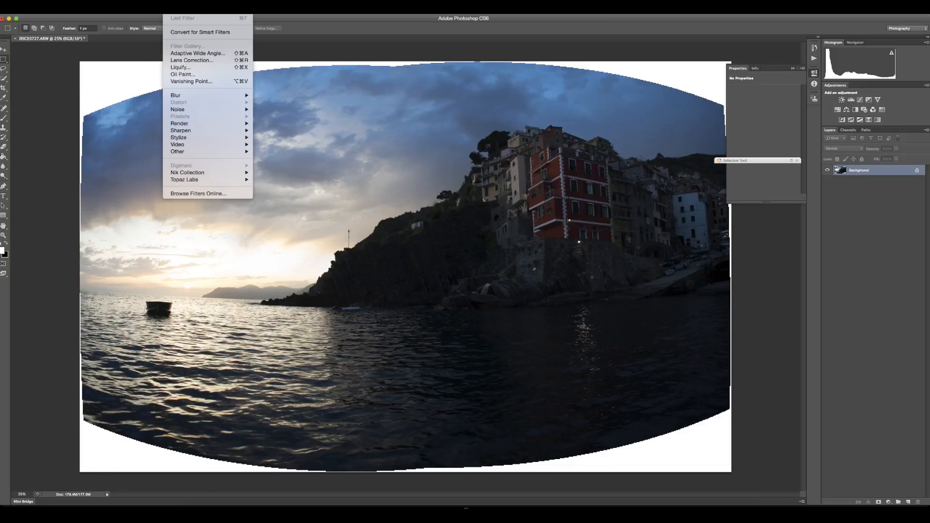
{"action": "left_click", "coordinate": [189, 53]}
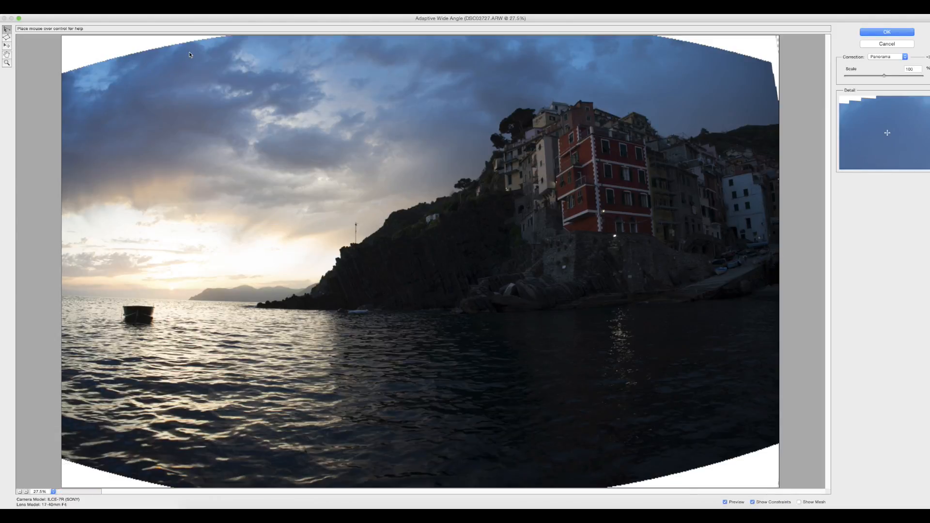
{"action": "key", "text": "super+minus"}
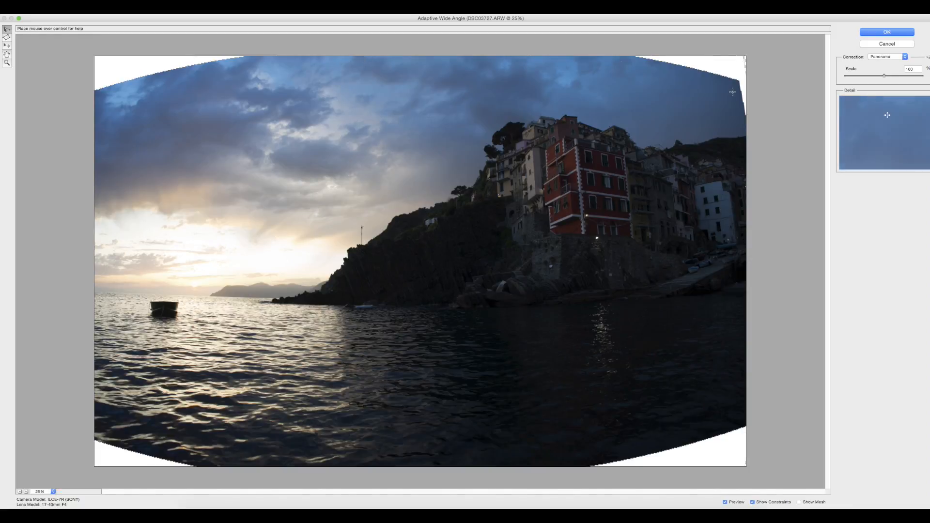
{"action": "left_click", "coordinate": [875, 76]}
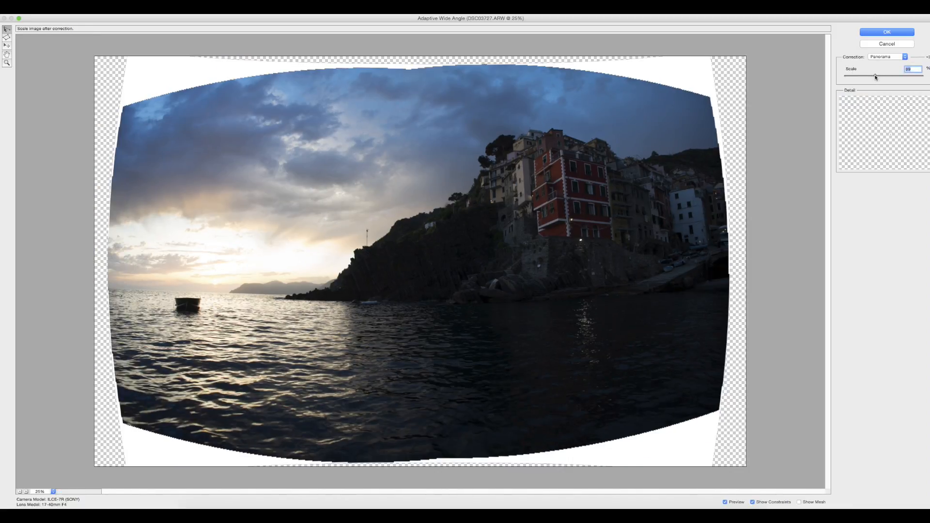
Draw a straightening constraint along the waterline from the panorama's left edge to its right edge.
{"action": "left_click", "coordinate": [110, 288]}
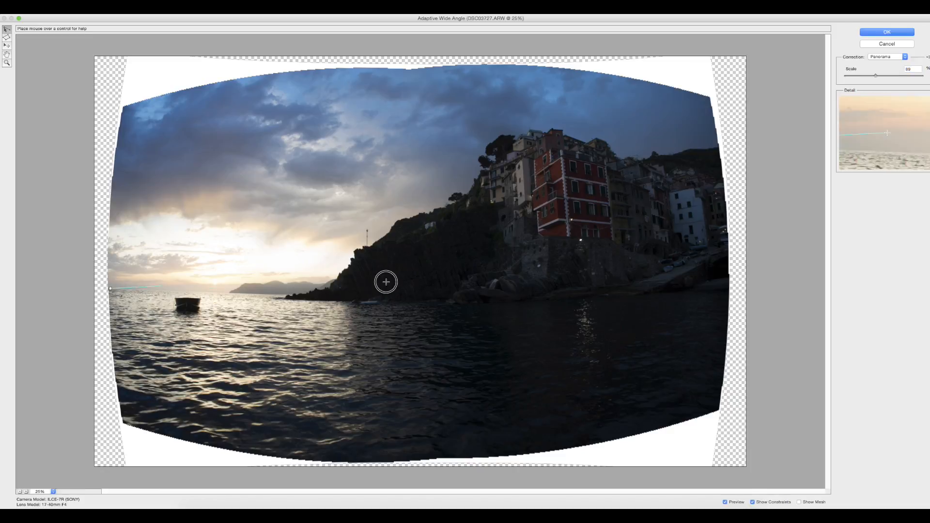
{"action": "left_click", "coordinate": [728, 284]}
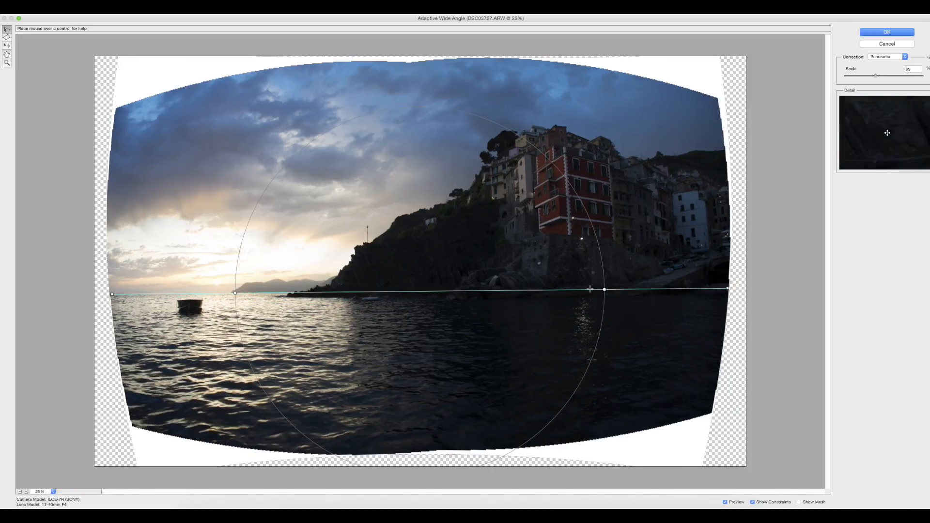
Level the waterline constraint, then draw a constraint along the red building's corner from sky to water and rotate it to true vertical.
{"action": "left_click_drag", "start_coordinate": [604, 288], "coordinate": [604, 291]}
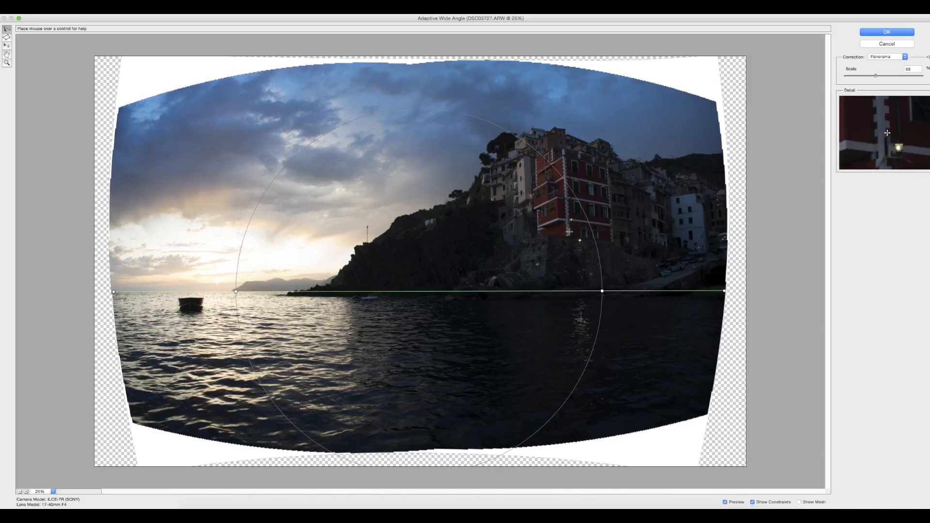
{"action": "left_click", "coordinate": [558, 81]}
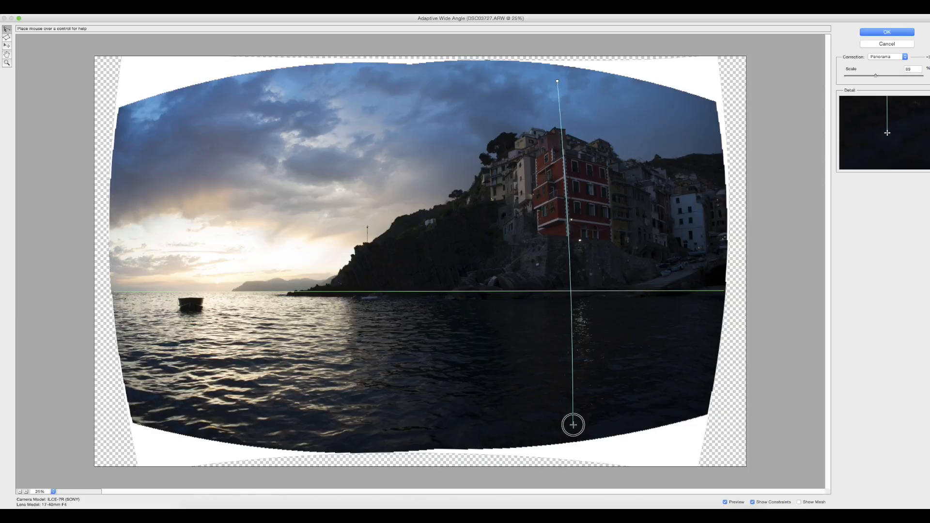
{"action": "left_click", "coordinate": [573, 428]}
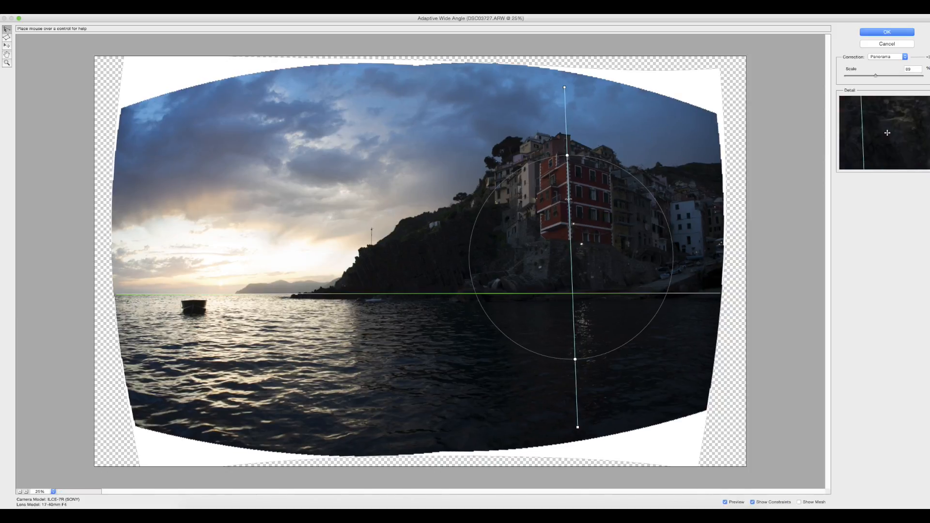
{"action": "left_click_drag", "start_coordinate": [568, 156], "coordinate": [572, 155]}
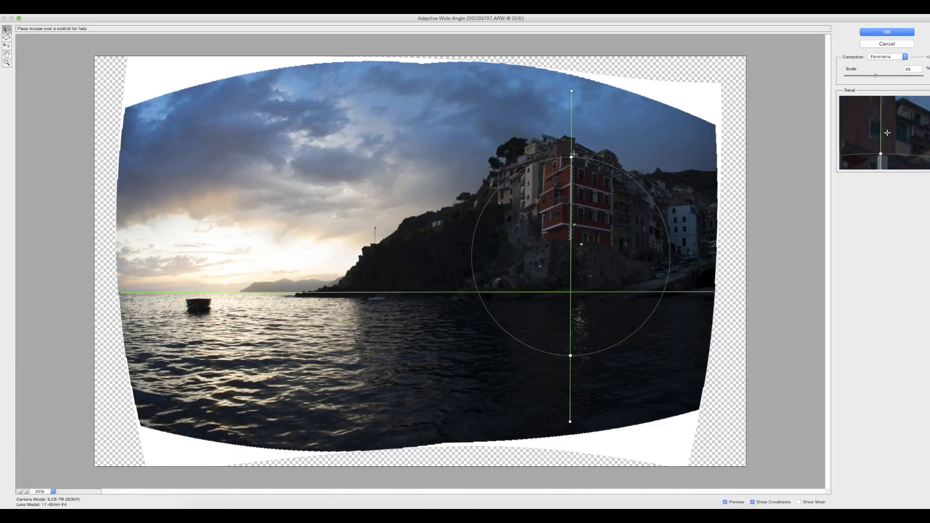
{"action": "left_click_drag", "start_coordinate": [572, 158], "coordinate": [571, 158]}
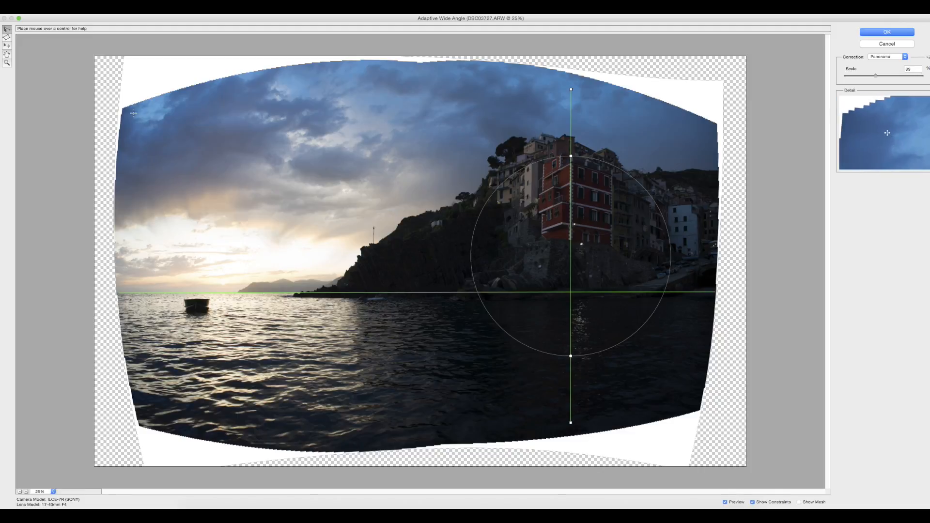
Add straightening constraints down both side edges and along each half of the top and bottom edges, with the scale reduced to 75%.
{"action": "left_click_drag", "start_coordinate": [133, 113], "coordinate": [144, 417]}
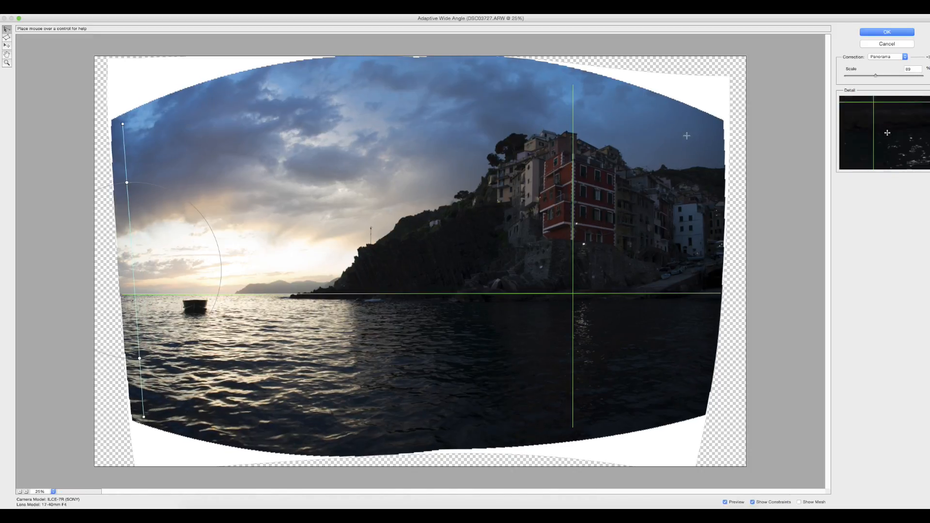
{"action": "left_click_drag", "start_coordinate": [710, 125], "coordinate": [697, 405]}
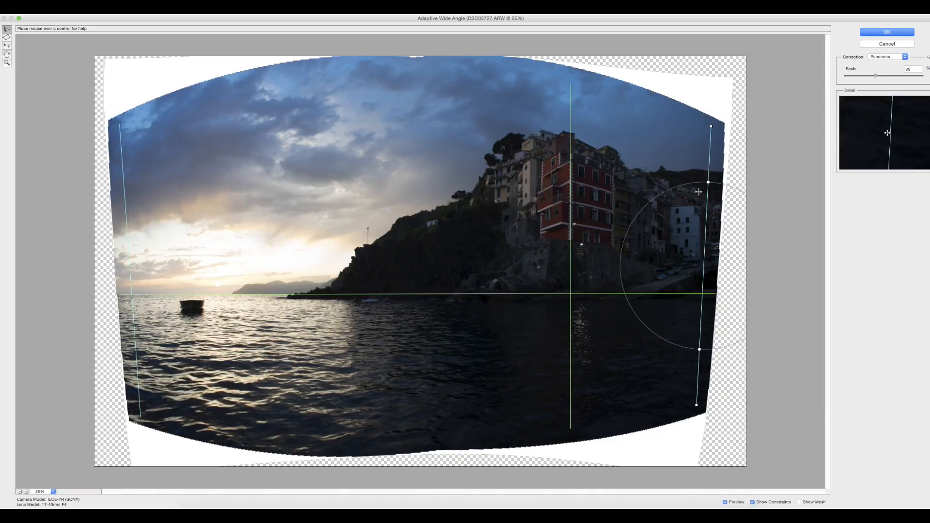
{"action": "left_click_drag", "start_coordinate": [876, 75], "coordinate": [865, 76]}
{"action": "mouse_move", "coordinate": [677, 144]}
{"action": "left_mouse_down"}
{"action": "mouse_move", "coordinate": [477, 83]}
{"action": "mouse_move", "coordinate": [421, 95]}
{"action": "left_mouse_up"}
{"action": "mouse_move", "coordinate": [171, 142]}
{"action": "left_mouse_down"}
{"action": "mouse_move", "coordinate": [426, 93]}
{"action": "mouse_move", "coordinate": [441, 107]}
{"action": "left_mouse_up"}
{"action": "mouse_move", "coordinate": [653, 382]}
{"action": "left_mouse_down"}
{"action": "mouse_move", "coordinate": [530, 411]}
{"action": "mouse_move", "coordinate": [440, 404]}
{"action": "left_mouse_up"}
{"action": "left_click_drag", "start_coordinate": [182, 394], "coordinate": [443, 406]}
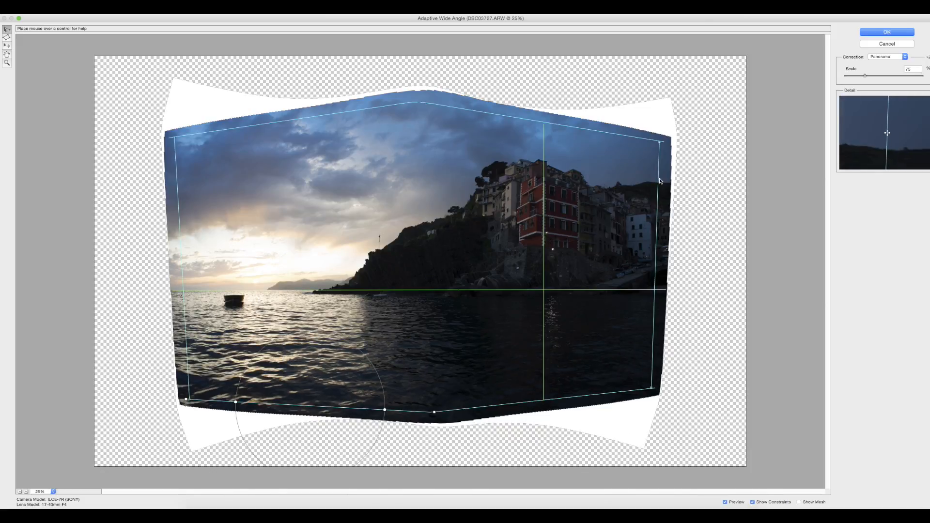
Draw horizontal constraints across the upper sky and the lower water, and apply the Adaptive Wide Angle correction.
{"action": "left_click_drag", "start_coordinate": [661, 179], "coordinate": [181, 184]}
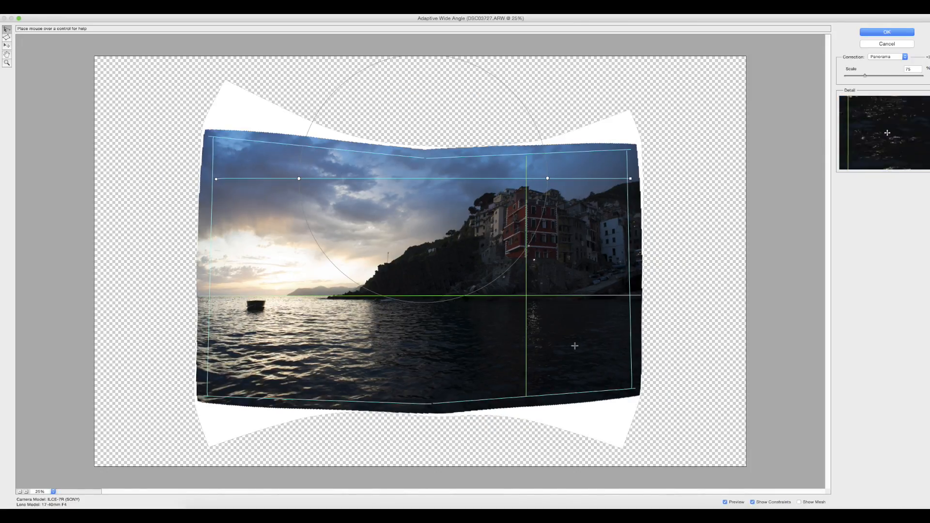
{"action": "left_click_drag", "start_coordinate": [636, 356], "coordinate": [207, 365]}
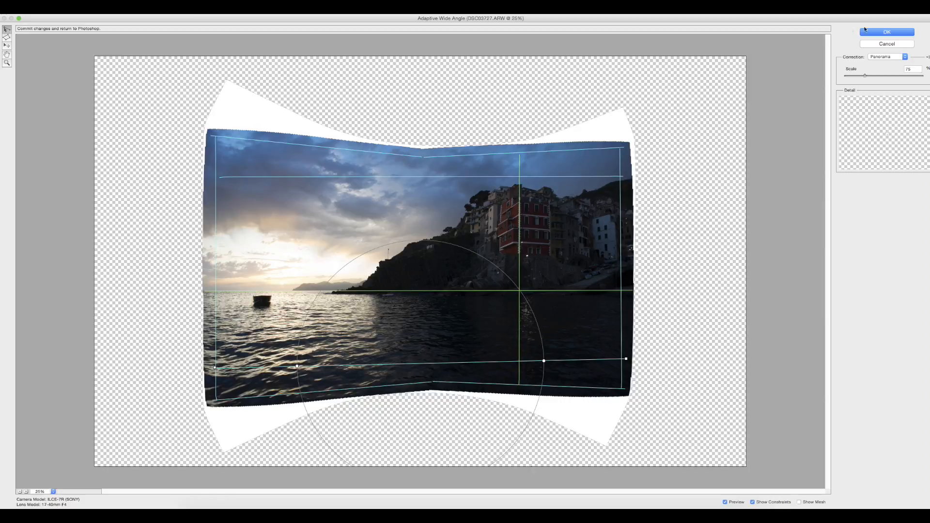
{"action": "left_click", "coordinate": [888, 32]}
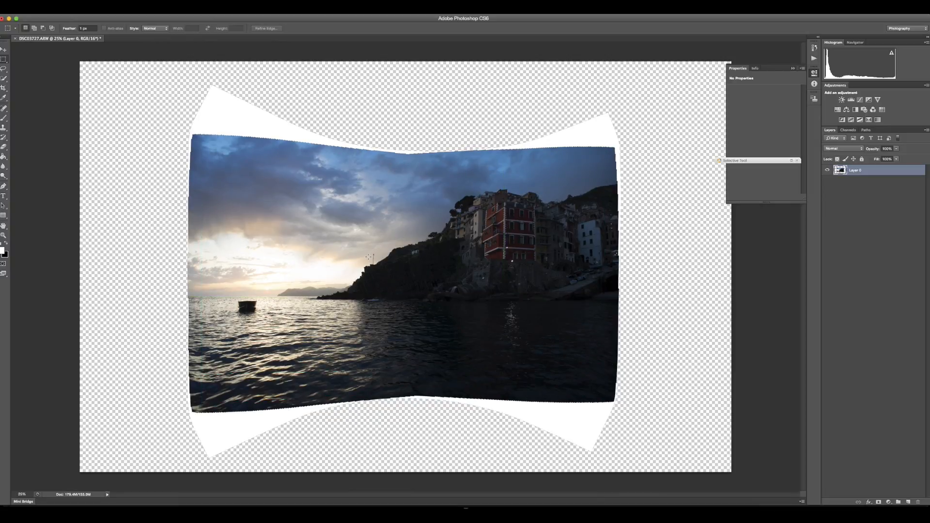
Crop the panorama to a 16 x 9 ratio, excluding the curved white and transparent borders.
{"action": "left_click", "coordinate": [4, 88]}
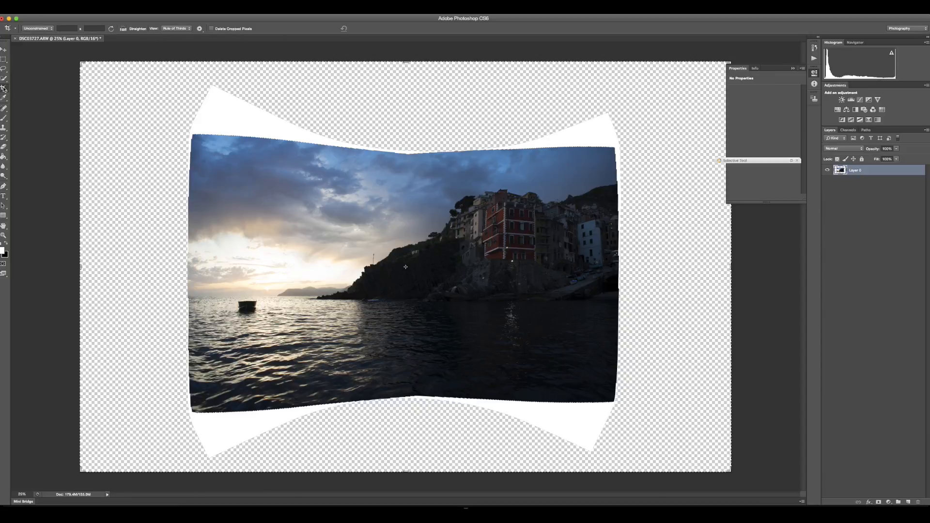
{"action": "left_click", "coordinate": [48, 29]}
{"action": "left_click", "coordinate": [45, 74]}
{"action": "left_click", "coordinate": [40, 29]}
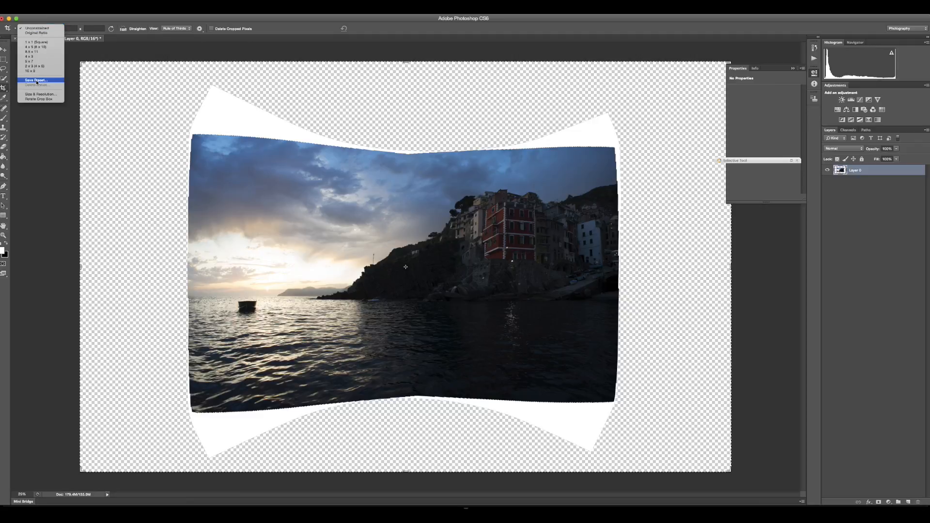
{"action": "left_click", "coordinate": [30, 71]}
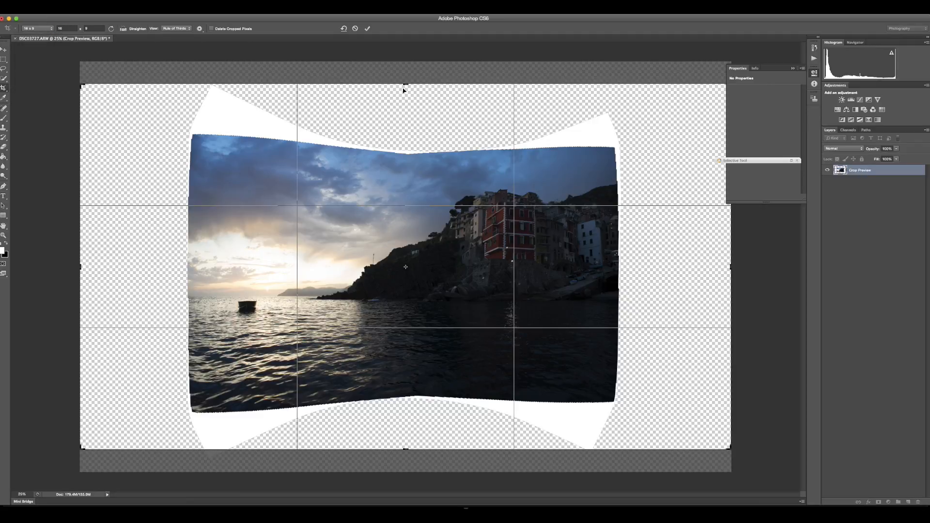
{"action": "left_click_drag", "start_coordinate": [406, 85], "coordinate": [408, 120]}
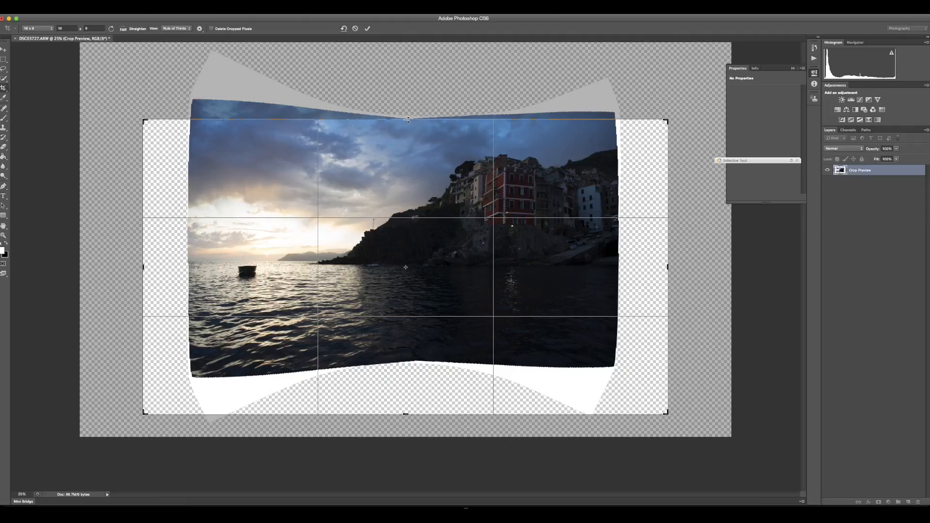
{"action": "left_click_drag", "start_coordinate": [406, 414], "coordinate": [409, 387]}
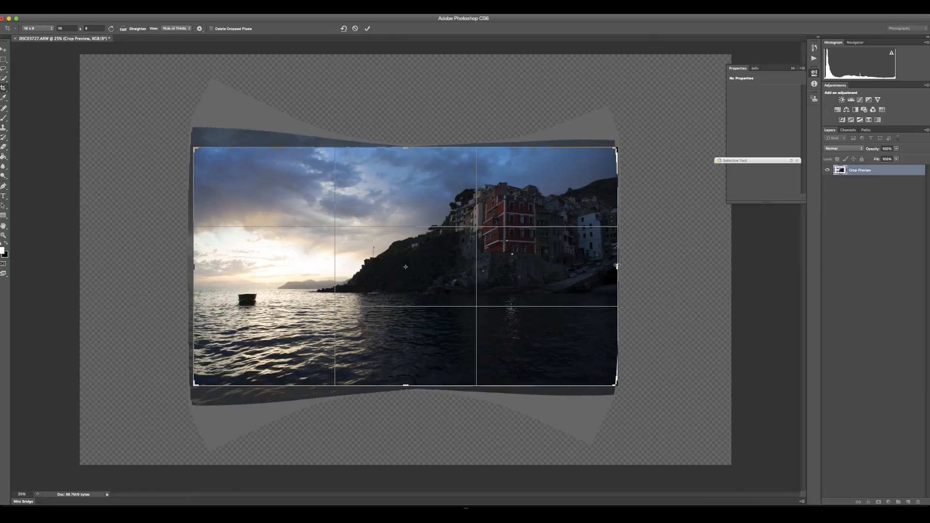
{"action": "left_click_drag", "start_coordinate": [615, 265], "coordinate": [615, 266]}
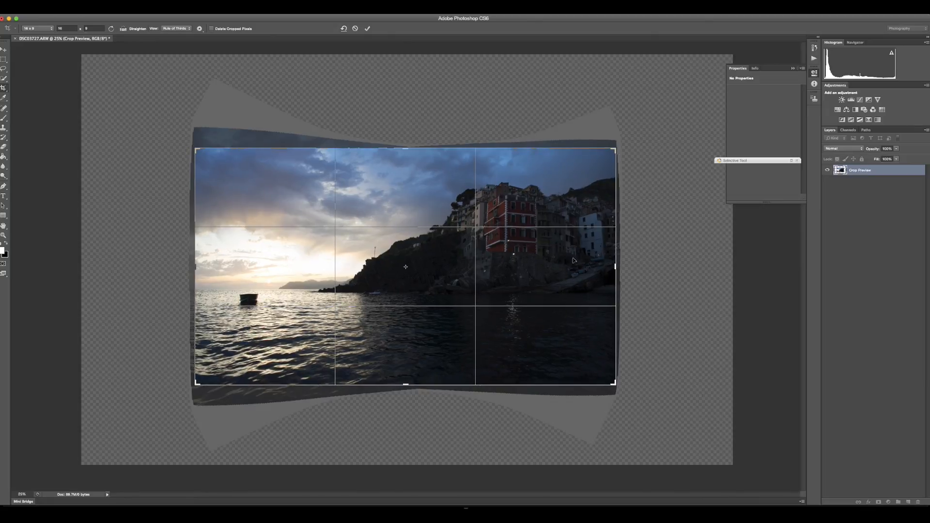
{"action": "key", "text": "Return"}
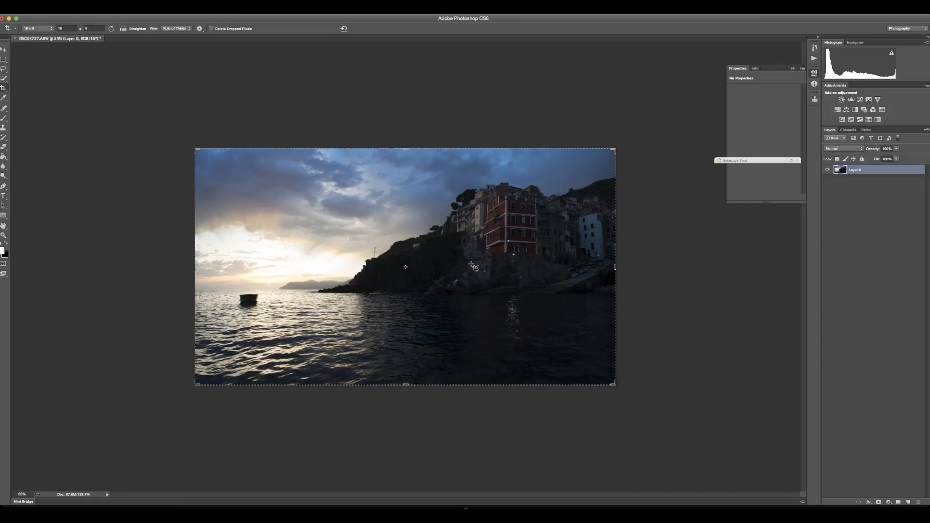
Save the cropped panorama and switch to Adobe Photoshop Lightroom 5.
{"action": "key", "text": "super"}
{"action": "key", "text": "super+s"}
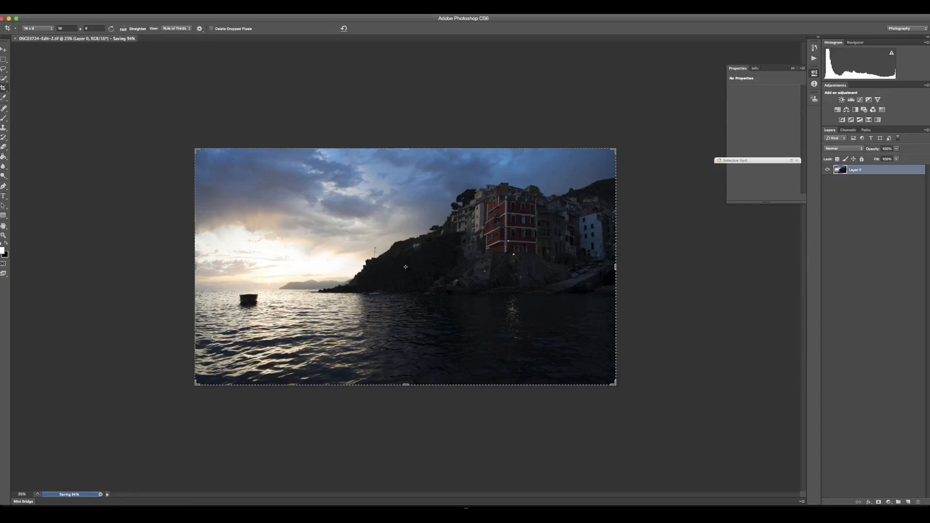
{"action": "mouse_move", "coordinate": [298, 508]}
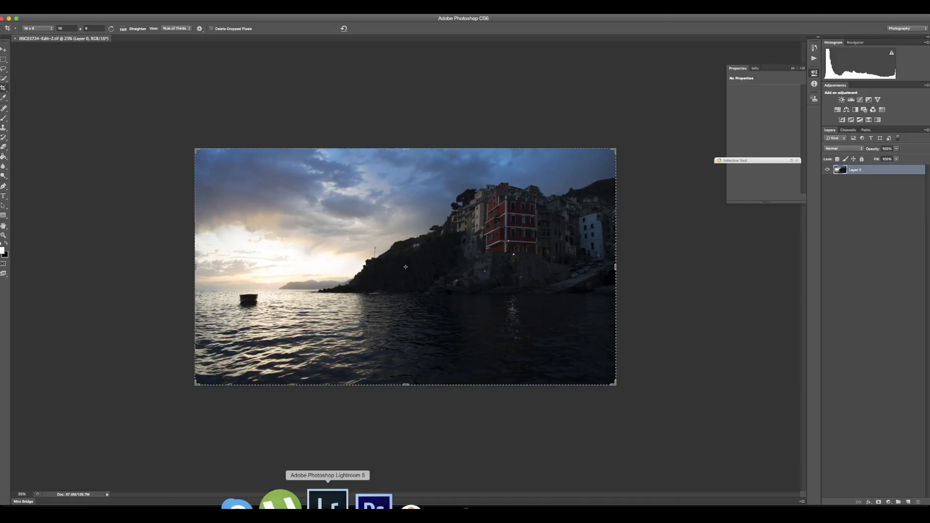
{"action": "left_click", "coordinate": [328, 503]}
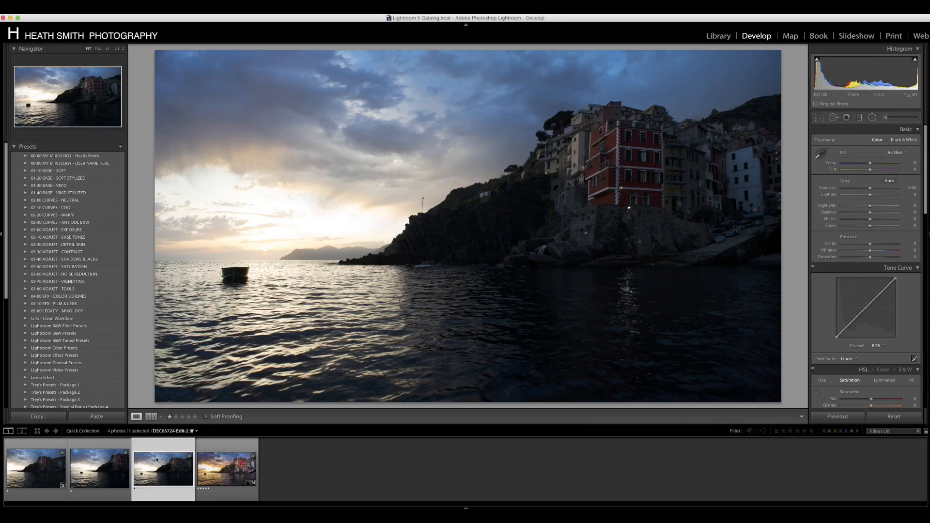
Compare the source photos with the stitched panorama, ending on DSC03724-Edit-2.tif.
{"action": "left_click", "coordinate": [128, 484]}
{"action": "key", "text": "Left"}
{"action": "key", "text": "Right"}
{"action": "key", "text": "Right"}
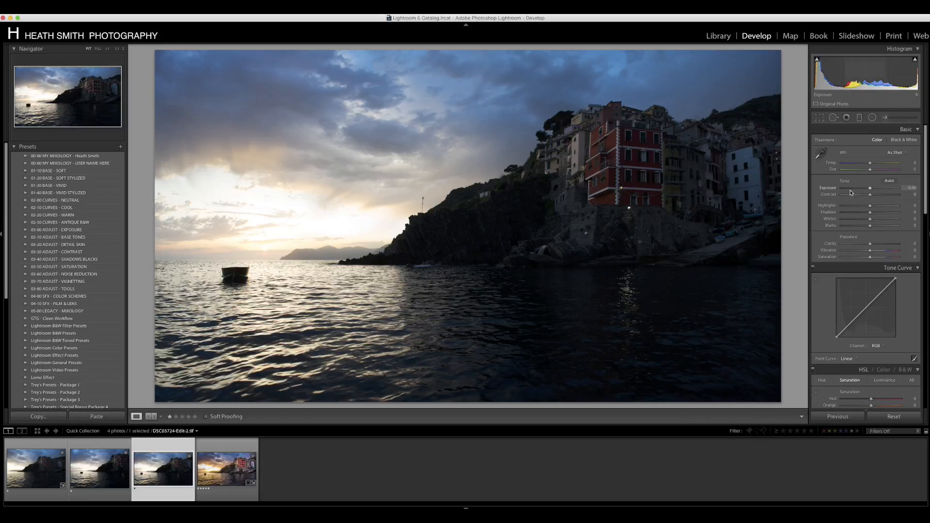
Set the panorama's Highlights to -100 and Shadows to +100.
{"action": "left_click", "coordinate": [846, 206]}
{"action": "left_click_drag", "start_coordinate": [847, 206], "coordinate": [842, 206]}
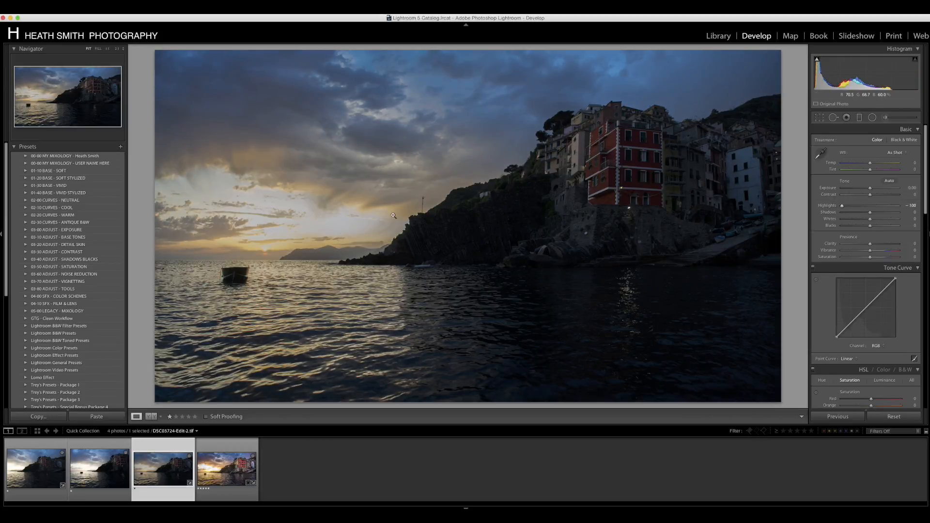
{"action": "left_click_drag", "start_coordinate": [870, 212], "coordinate": [902, 214]}
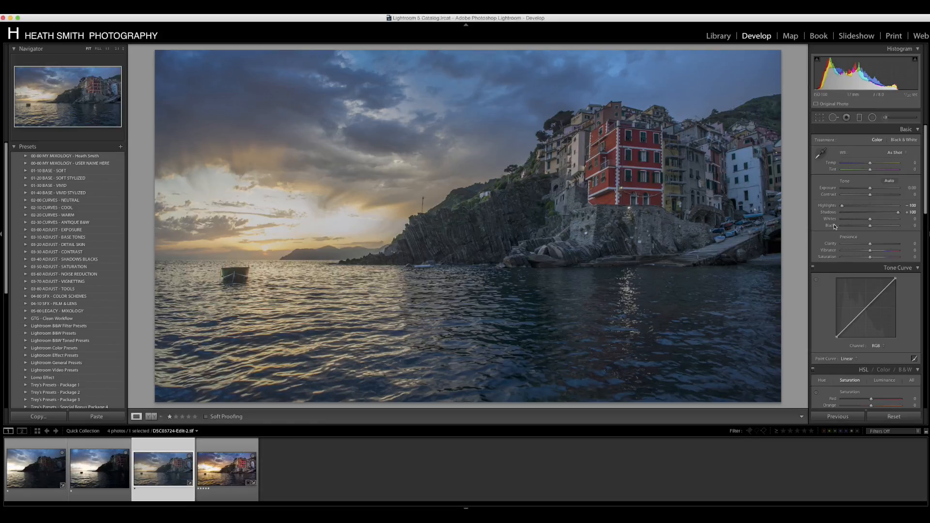
Set Contrast to +19, Whites to +44, Blacks to -36, Vibrance to +9 and Exposure to +0.40.
{"action": "left_click_drag", "start_coordinate": [870, 194], "coordinate": [861, 227]}
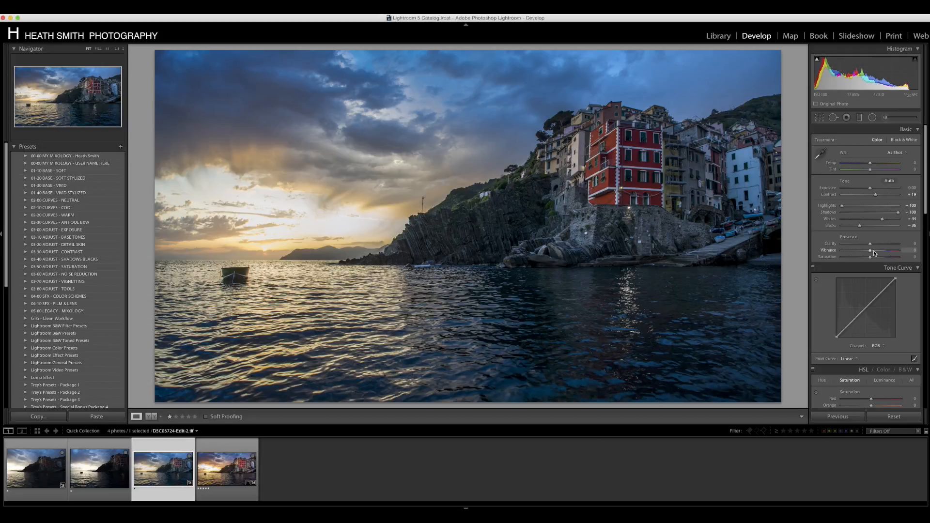
{"action": "left_click_drag", "start_coordinate": [875, 253], "coordinate": [875, 252]}
{"action": "left_click_drag", "start_coordinate": [870, 188], "coordinate": [872, 190]}
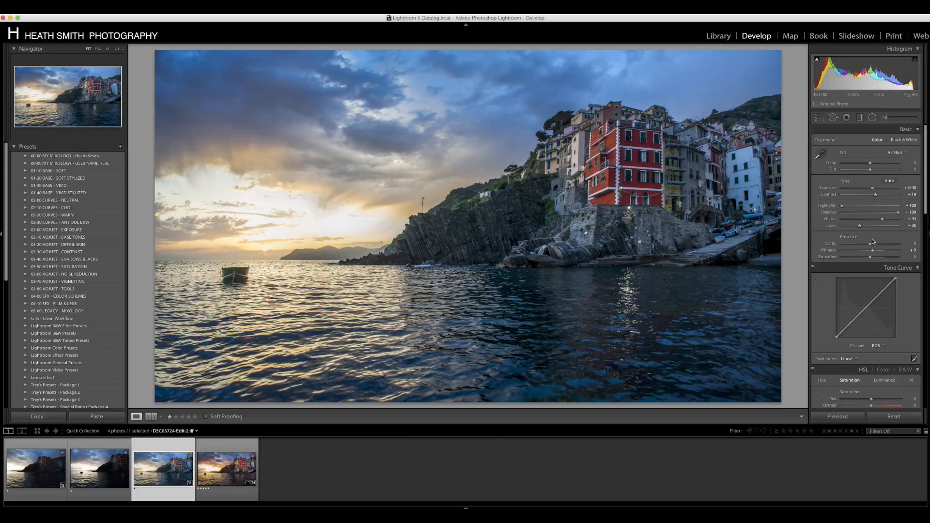
Defringe the panorama by sampling the fringe colour beside the bright lamp on the stone wall below the red building.
{"action": "scroll", "coordinate": [872, 218], "scroll_direction": "down", "scroll_amount": 10}
{"action": "scroll", "coordinate": [873, 242], "scroll_direction": "down", "scroll_amount": 3}
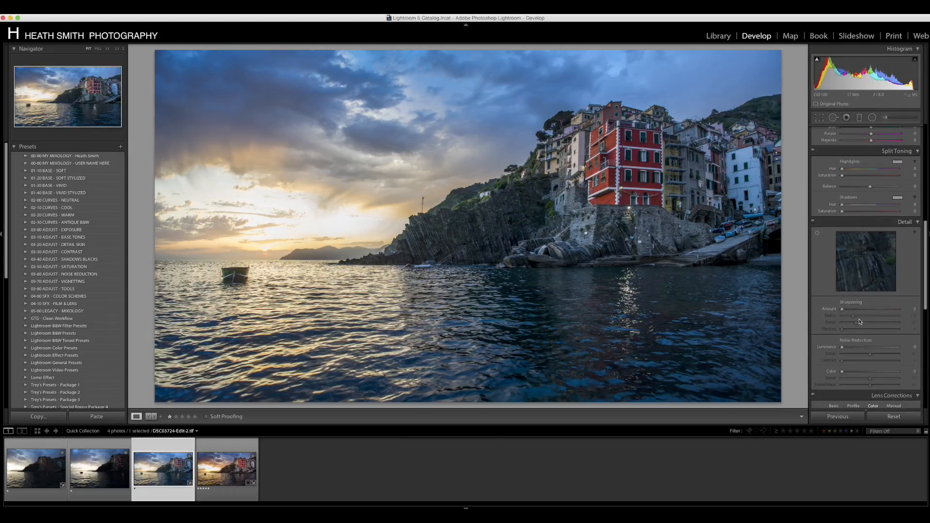
{"action": "scroll", "coordinate": [875, 339], "scroll_direction": "down", "scroll_amount": 5}
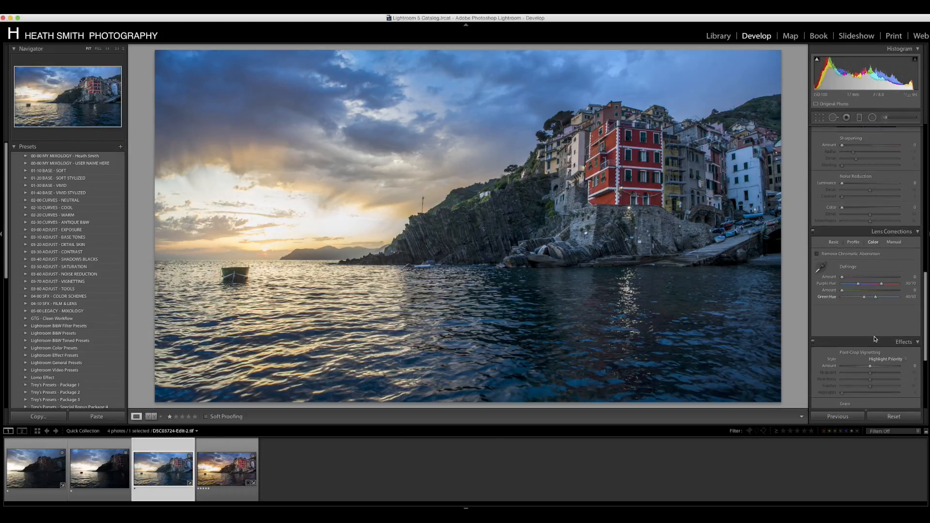
{"action": "left_click", "coordinate": [631, 208]}
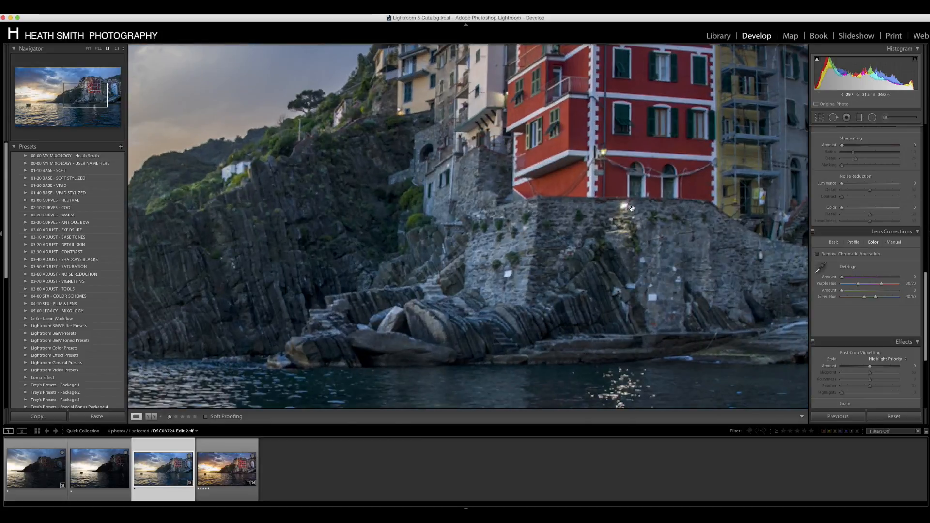
{"action": "key", "text": "super+equal"}
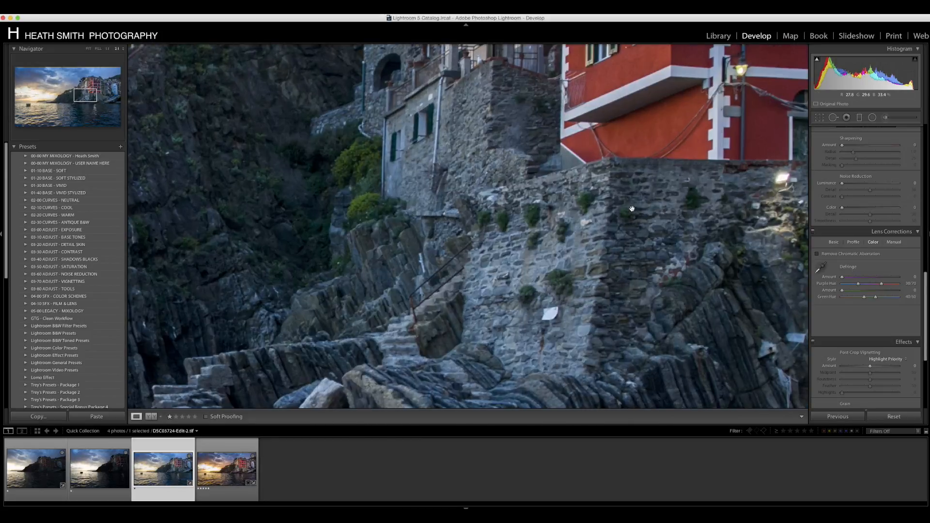
{"action": "left_click_drag", "start_coordinate": [632, 209], "coordinate": [443, 218]}
{"action": "left_click_drag", "start_coordinate": [575, 204], "coordinate": [519, 214]}
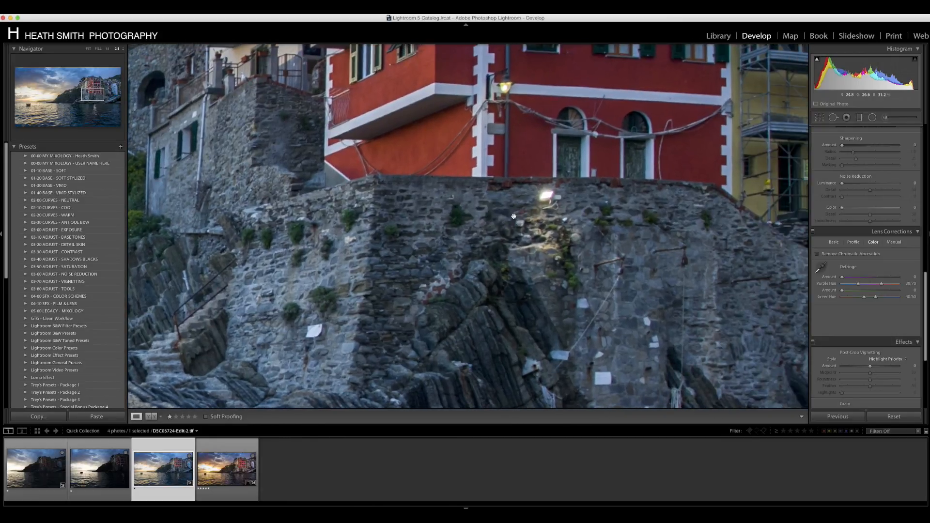
{"action": "left_click", "coordinate": [821, 269]}
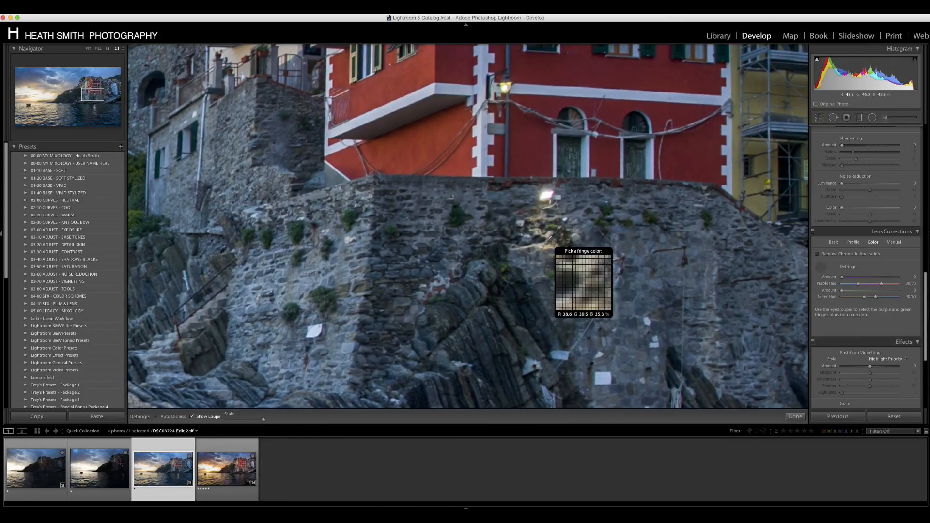
{"action": "left_click", "coordinate": [553, 190]}
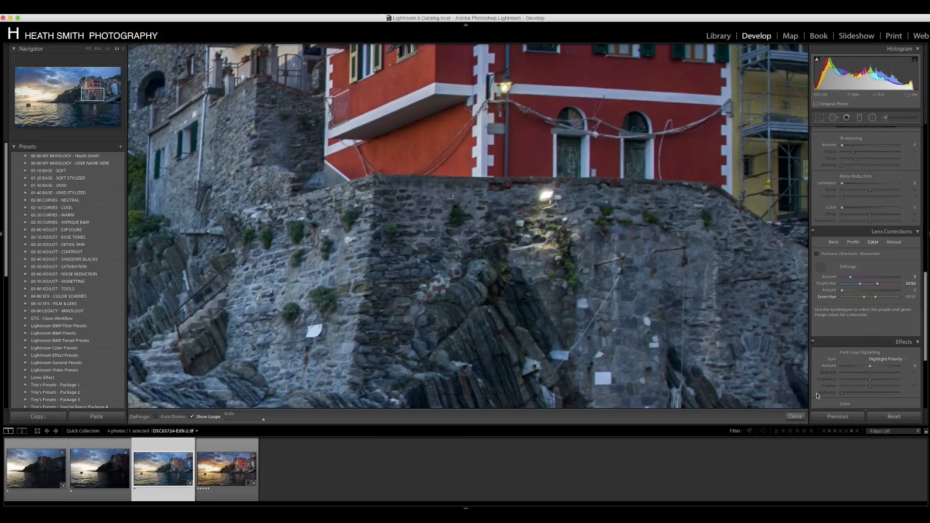
{"action": "left_click", "coordinate": [799, 417]}
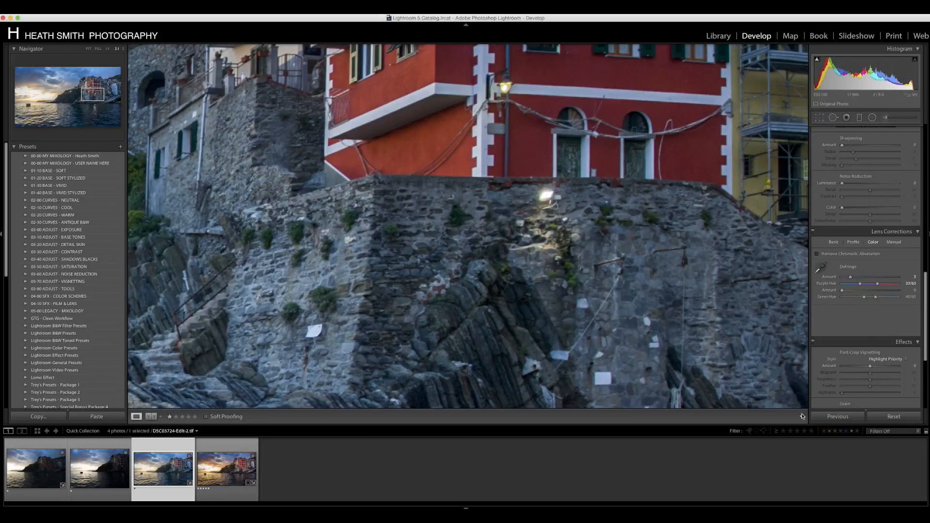
{"action": "key", "text": "z"}
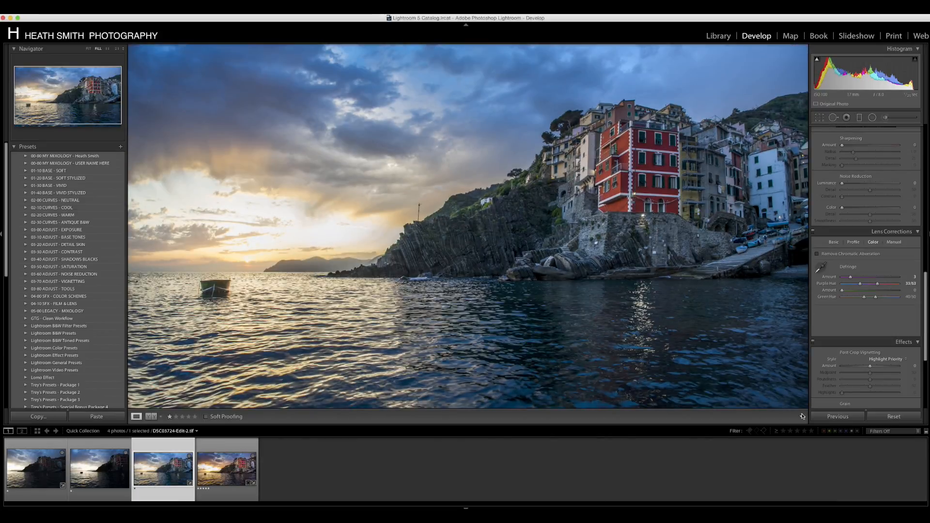
Open the whole panorama in Photoshop CS6 for editing and close the Nik Selective Tool information window.
{"action": "key", "text": "super+minus"}
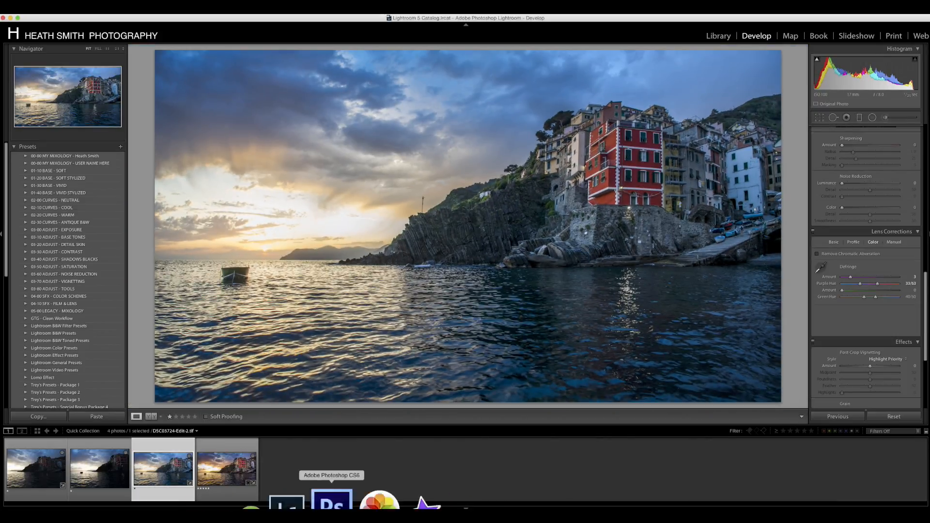
{"action": "right_click", "coordinate": [152, 479]}
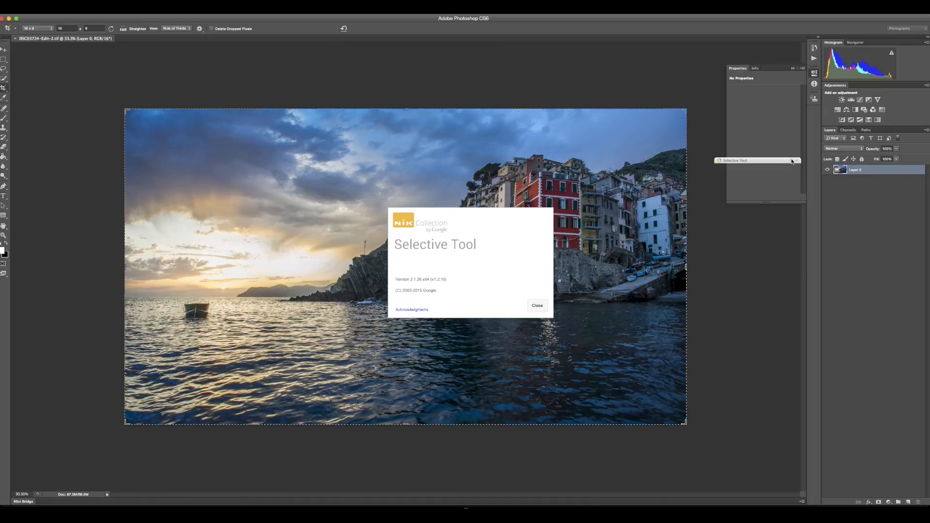
{"action": "left_click", "coordinate": [537, 305]}
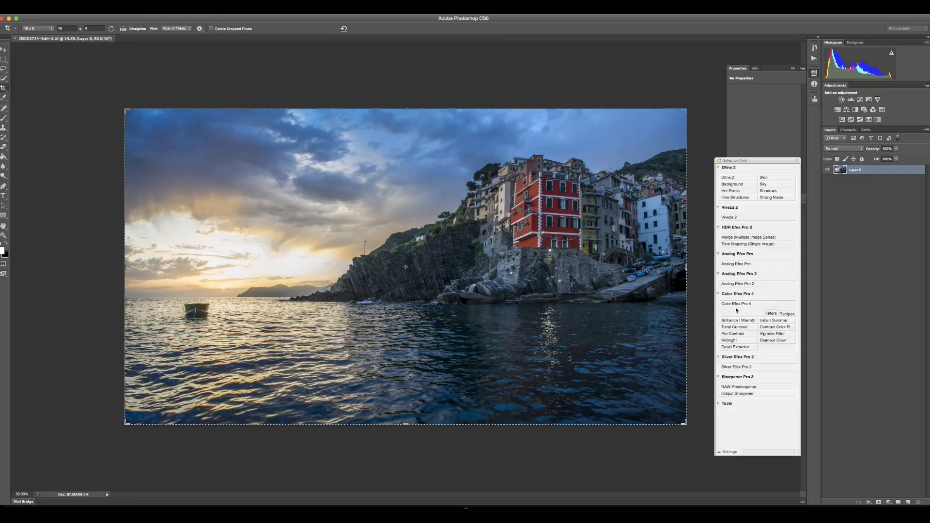
Apply Color Efex Pro 4's Pro Contrast filter with Correct Contrast 22% and Dynamic Contrast 27%, checking it with the split preview.
{"action": "left_click", "coordinate": [737, 304]}
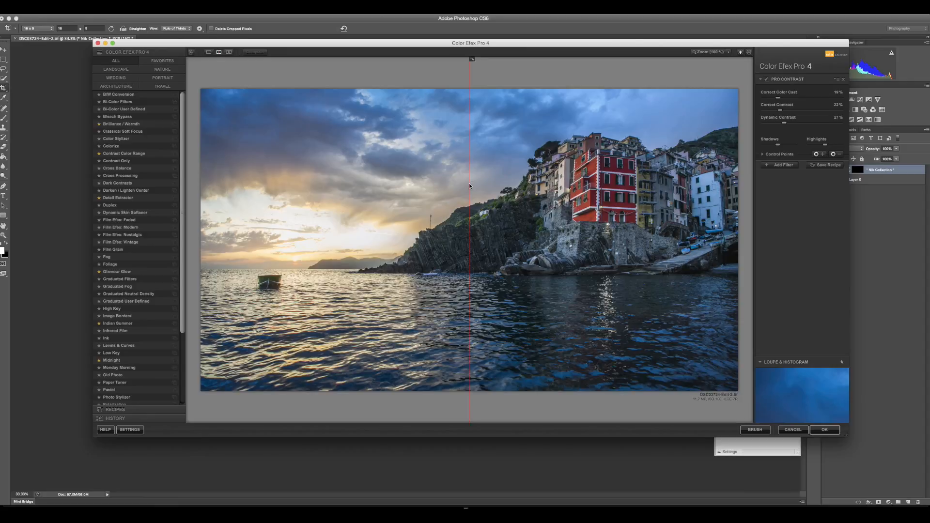
{"action": "left_click_drag", "start_coordinate": [468, 183], "coordinate": [396, 213]}
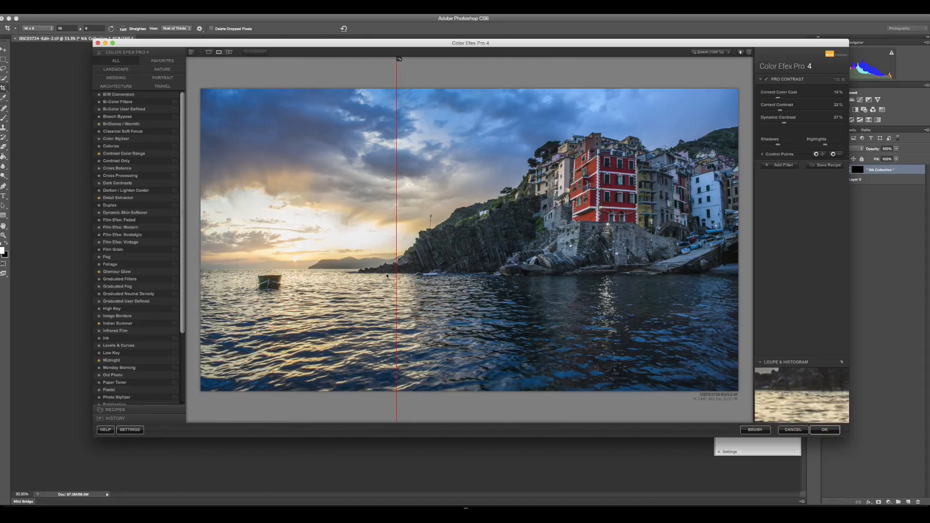
{"action": "left_click_drag", "start_coordinate": [398, 252], "coordinate": [225, 271]}
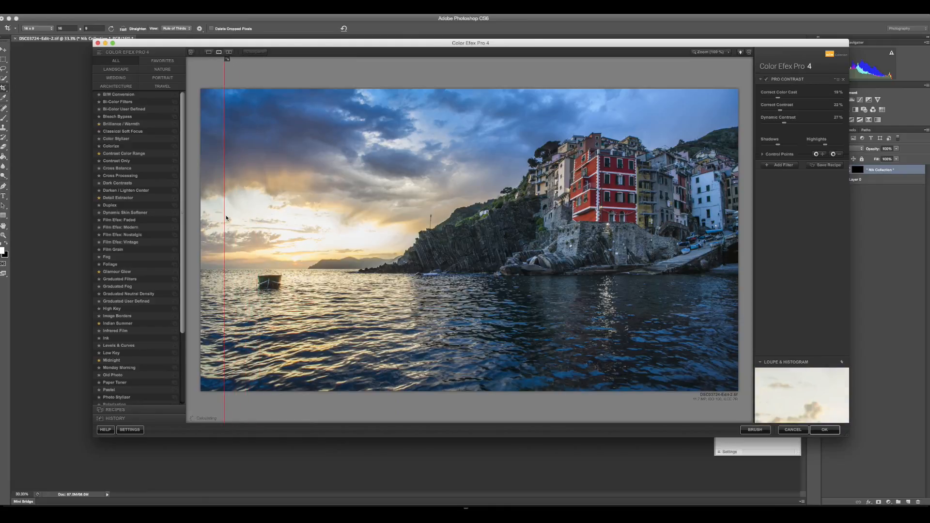
{"action": "left_click_drag", "start_coordinate": [224, 218], "coordinate": [413, 217]}
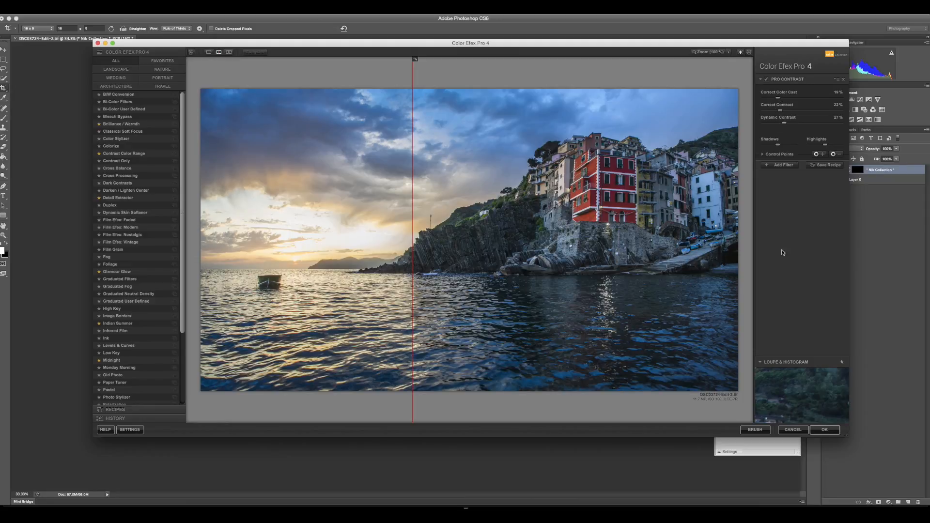
{"action": "left_click", "coordinate": [823, 430]}
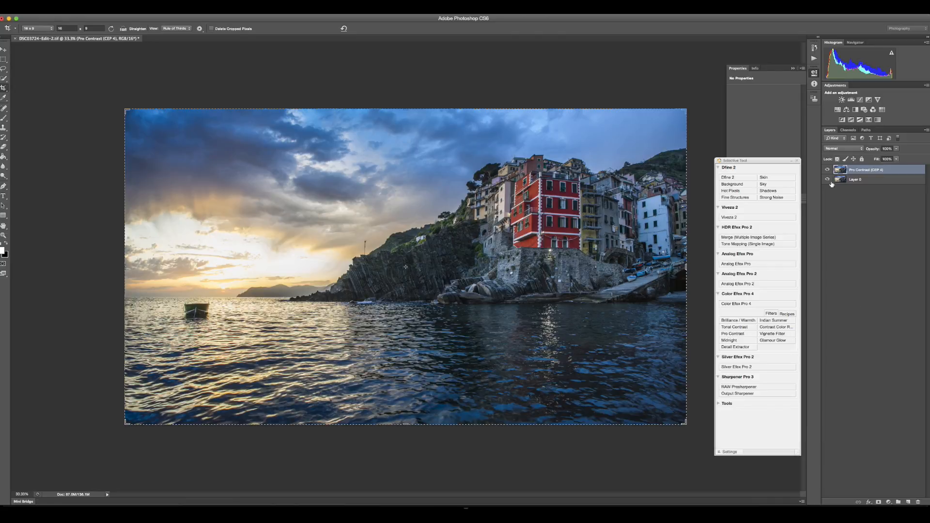
Compare the panorama with and without the Pro Contrast layer, leaving the layer visible.
{"action": "left_click", "coordinate": [828, 170]}
{"action": "left_click", "coordinate": [828, 170]}
{"action": "left_click", "coordinate": [828, 170]}
{"action": "left_click", "coordinate": [828, 170]}
{"action": "left_click", "coordinate": [828, 170]}
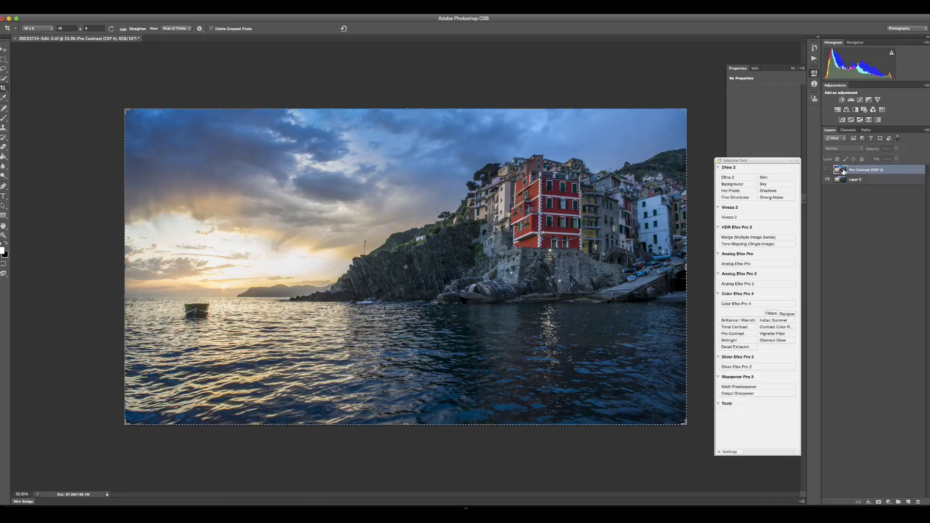
{"action": "left_click", "coordinate": [828, 170]}
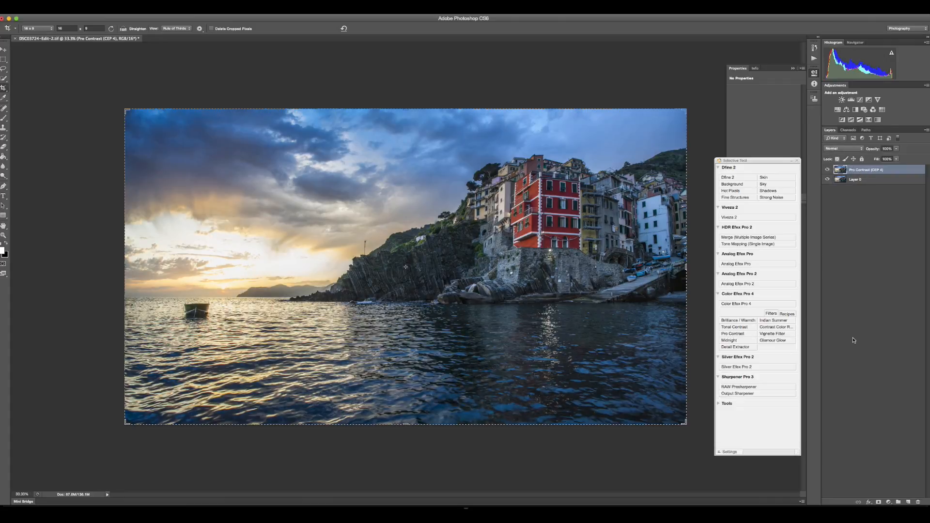
Add a layer mask to the Pro Contrast layer and paint the sky out with an enlarged black brush.
{"action": "left_click", "coordinate": [879, 502]}
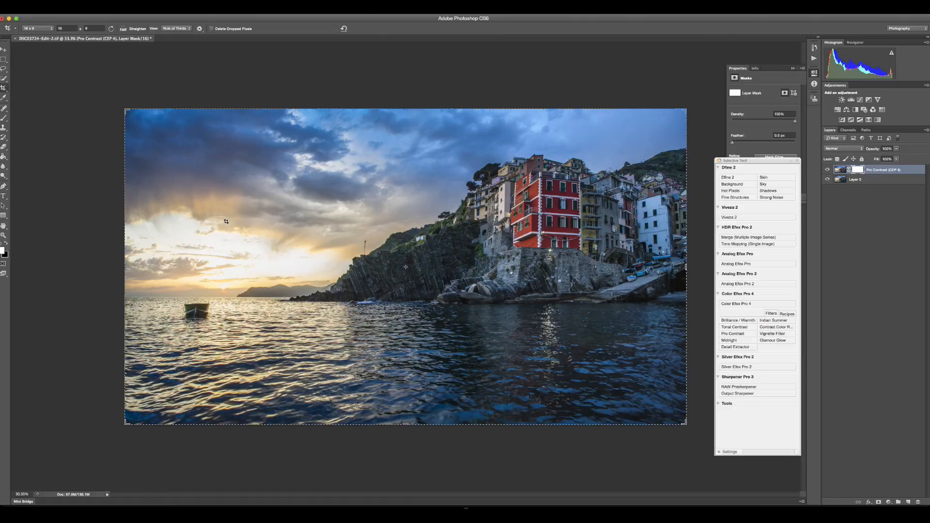
{"action": "key", "text": "b"}
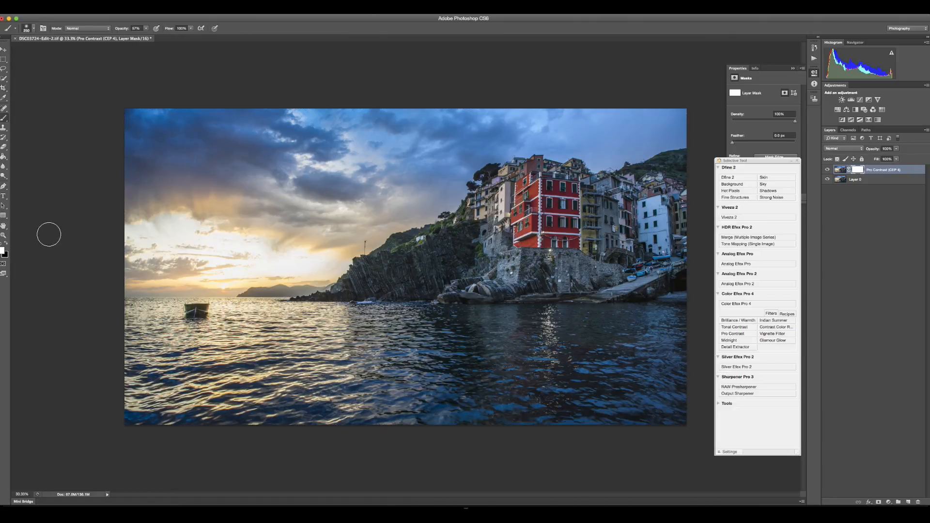
{"action": "left_click", "coordinate": [6, 243]}
{"action": "key", "text": "bracketright"}
{"action": "key", "text": "bracketright"}
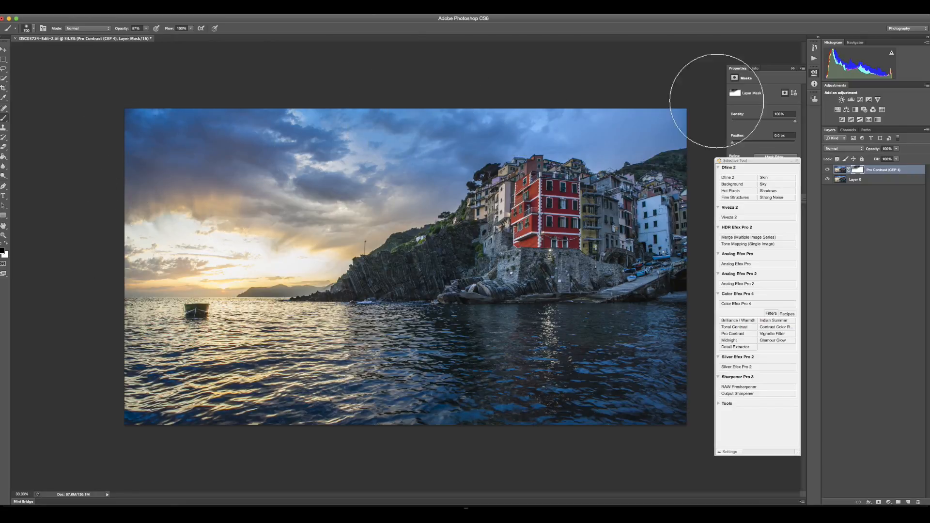
Compare the panorama with and without the masked Pro Contrast layer.
{"action": "left_click", "coordinate": [846, 188]}
{"action": "left_click", "coordinate": [829, 170]}
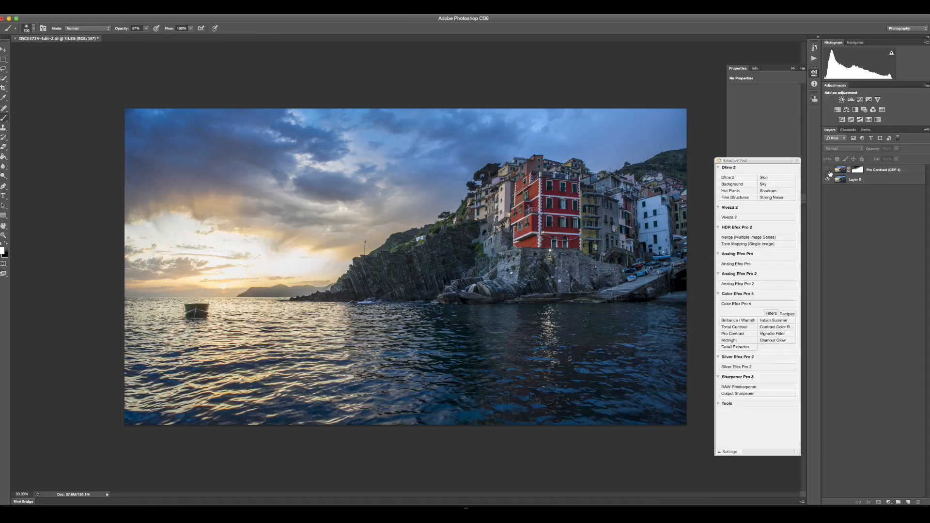
{"action": "left_click", "coordinate": [828, 170]}
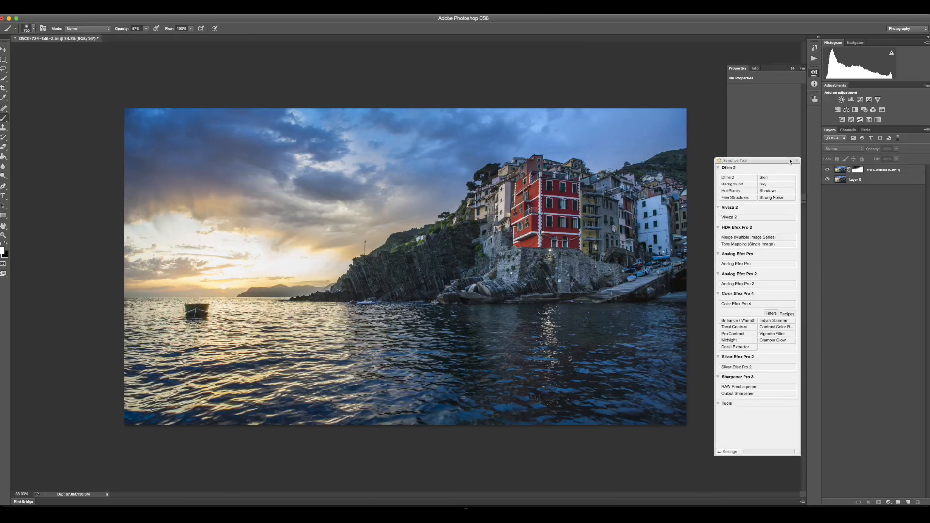
Select Layer 0 and the Pro Contrast layer and stamp them into a new merged layer on top.
{"action": "left_click", "coordinate": [780, 146]}
{"action": "left_click", "coordinate": [865, 182]}
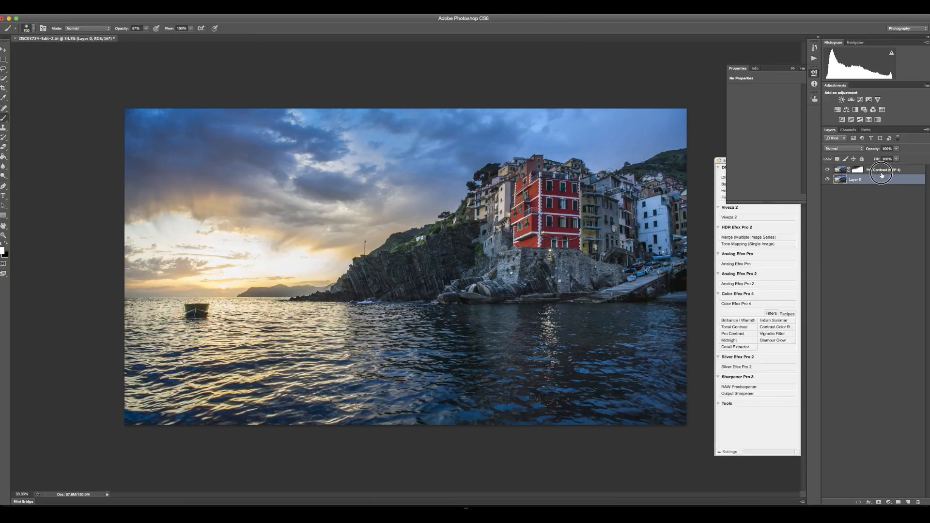
{"action": "left_click", "coordinate": [881, 172], "text": "shift"}
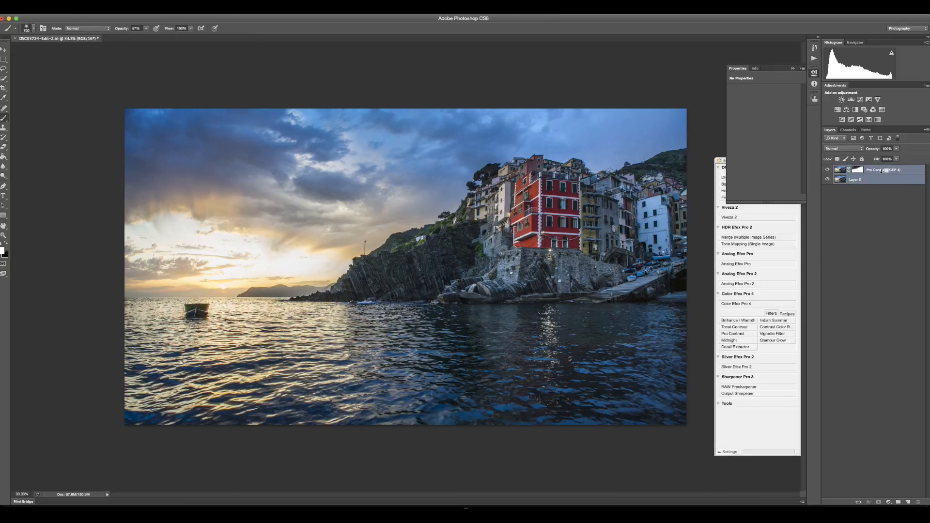
{"action": "key", "text": "ctrl+alt+shift+e"}
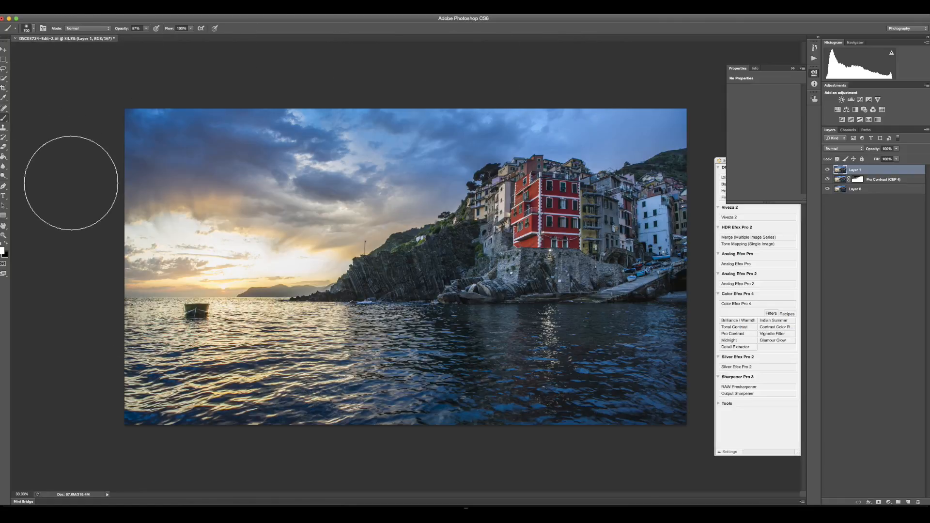
Open the merged layer in Perfect Effects 8.
{"action": "left_click", "coordinate": [59, 15]}
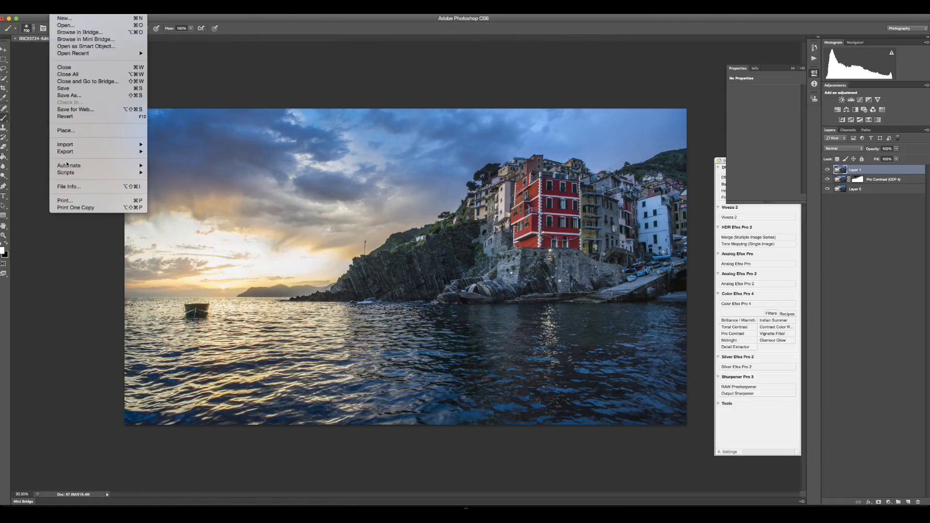
{"action": "mouse_move", "coordinate": [69, 169]}
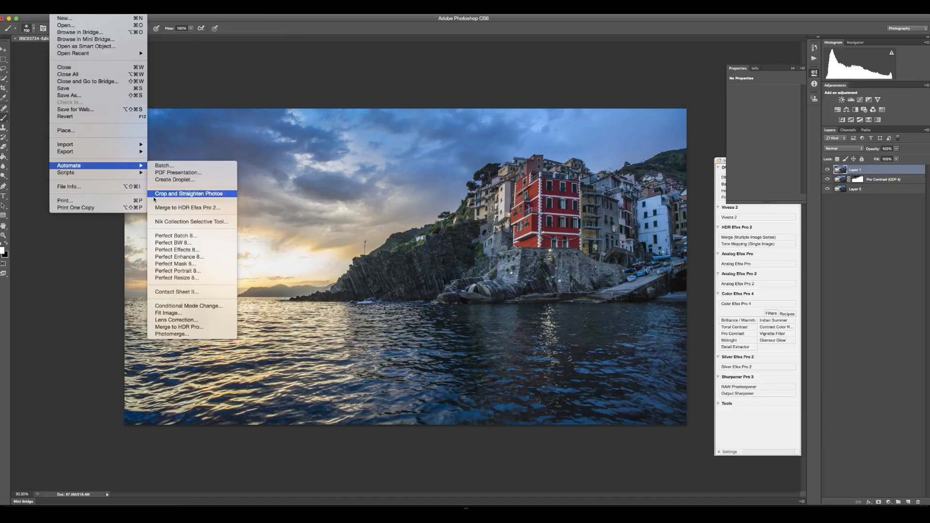
{"action": "left_click", "coordinate": [170, 250]}
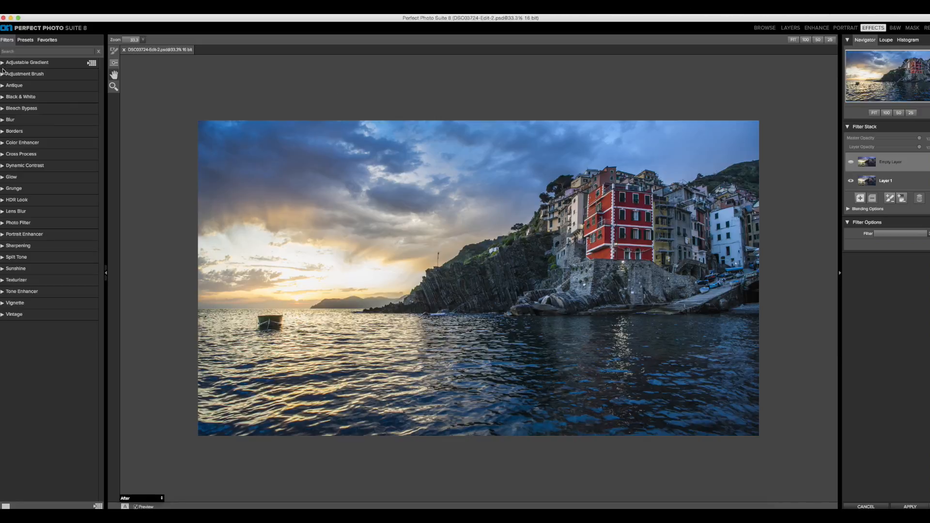
Apply the Color Enhancer filter's Auto Color preset and lower its layer opacity.
{"action": "left_click", "coordinate": [4, 143]}
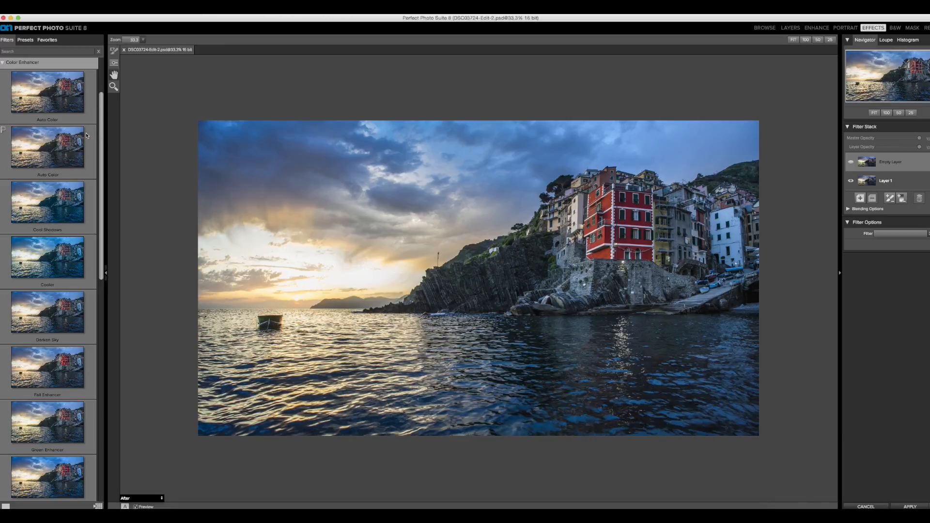
{"action": "left_click", "coordinate": [39, 148]}
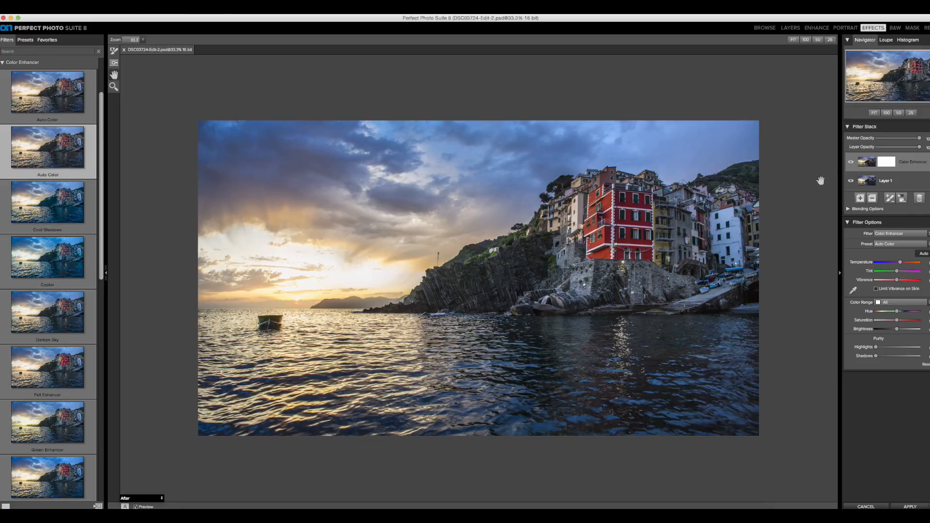
{"action": "left_click_drag", "start_coordinate": [889, 148], "coordinate": [895, 148]}
Add a second filter layer with the Color Enhancer's Warmer preset and lower its layer opacity.
{"action": "left_click", "coordinate": [865, 198]}
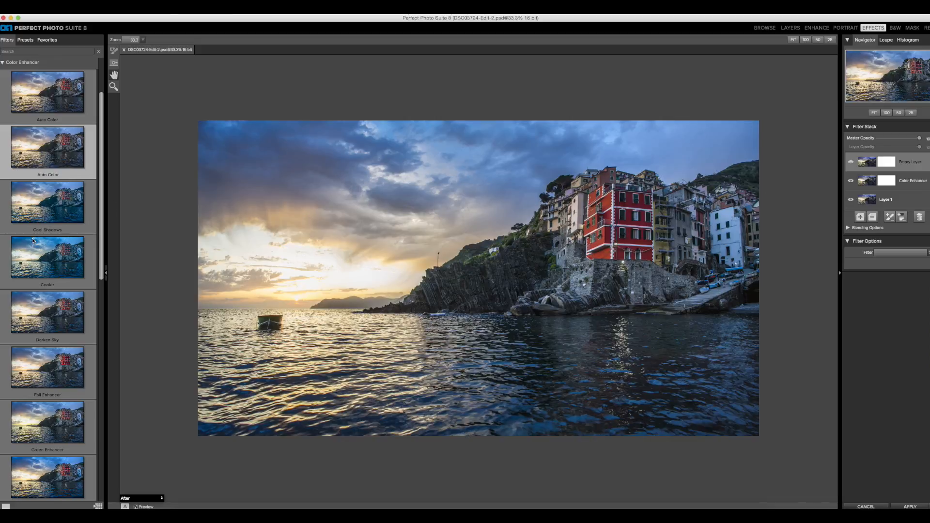
{"action": "scroll", "coordinate": [32, 237], "scroll_direction": "down", "scroll_amount": 10}
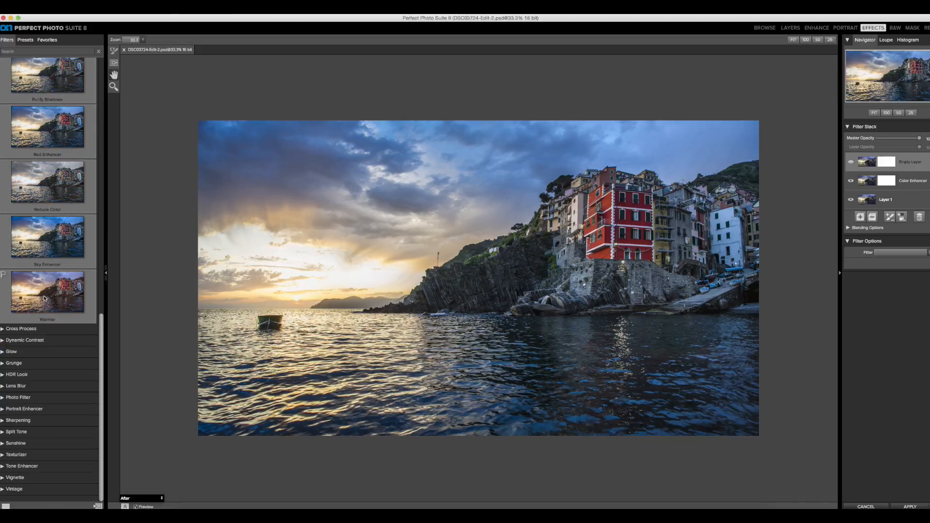
{"action": "left_click", "coordinate": [45, 298]}
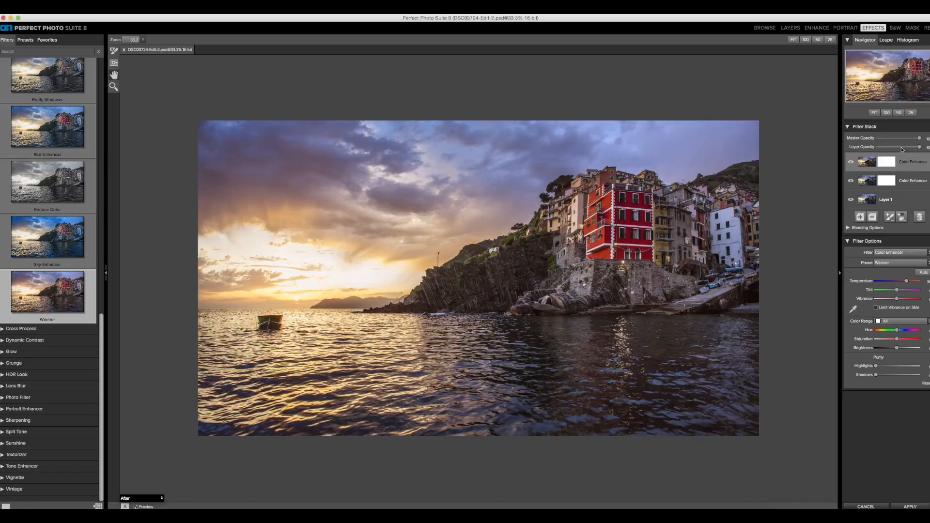
{"action": "left_click_drag", "start_coordinate": [902, 150], "coordinate": [906, 150]}
Add a third filter layer and try the Sunshine filter's Glow preset on it.
{"action": "left_click", "coordinate": [860, 218]}
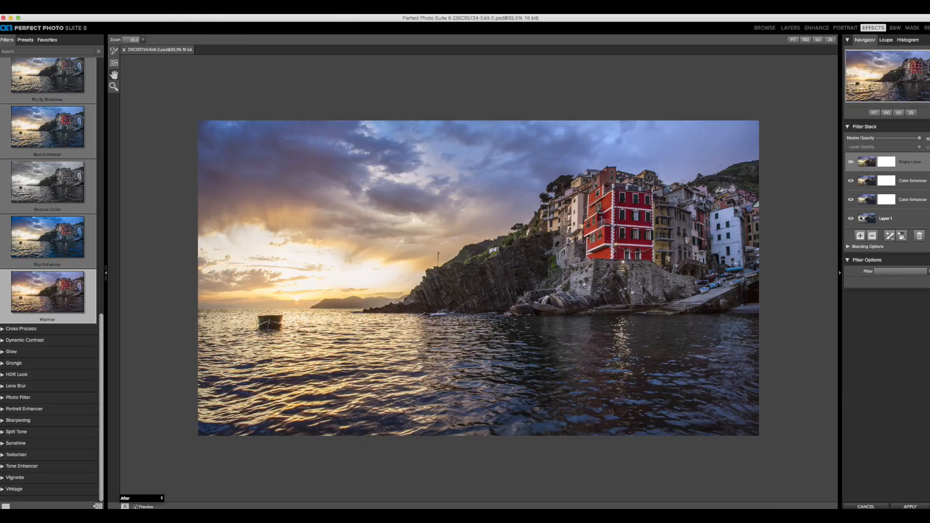
{"action": "scroll", "coordinate": [57, 227], "scroll_direction": "up", "scroll_amount": 15}
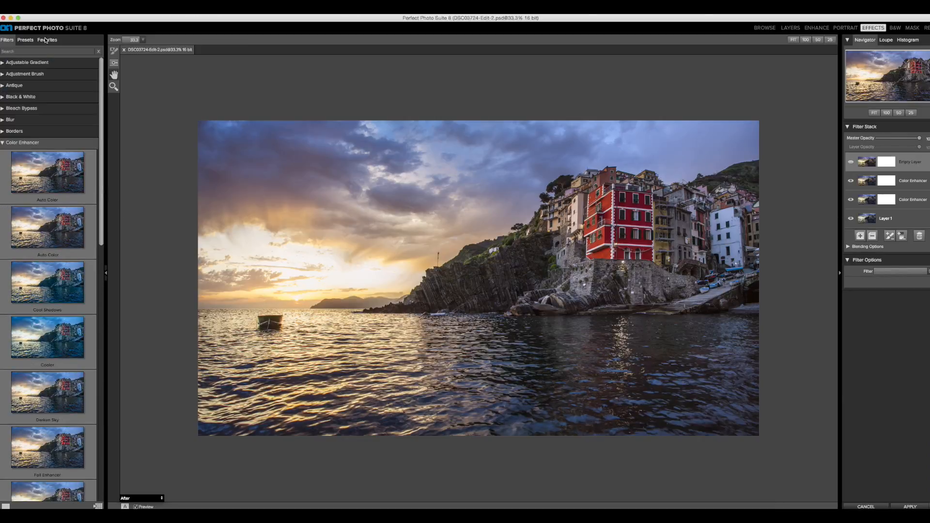
{"action": "left_click", "coordinate": [4, 142]}
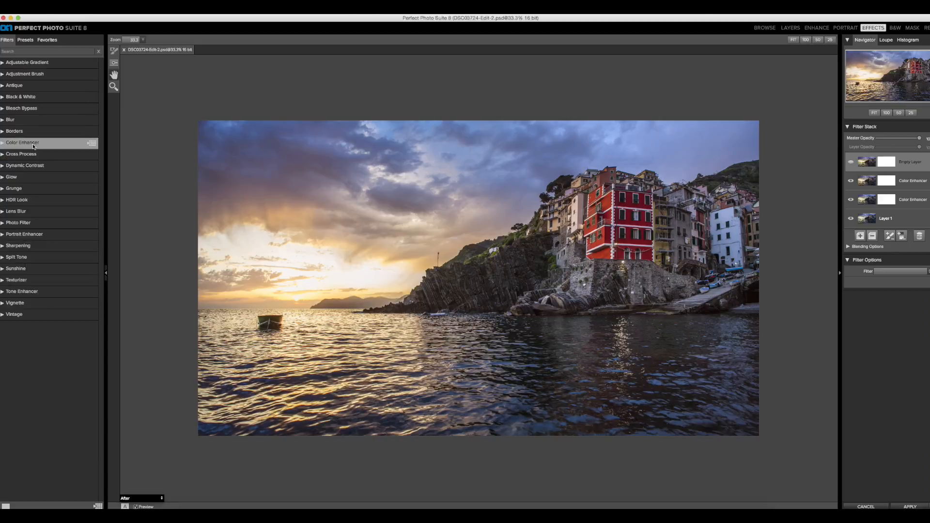
{"action": "left_click", "coordinate": [3, 269]}
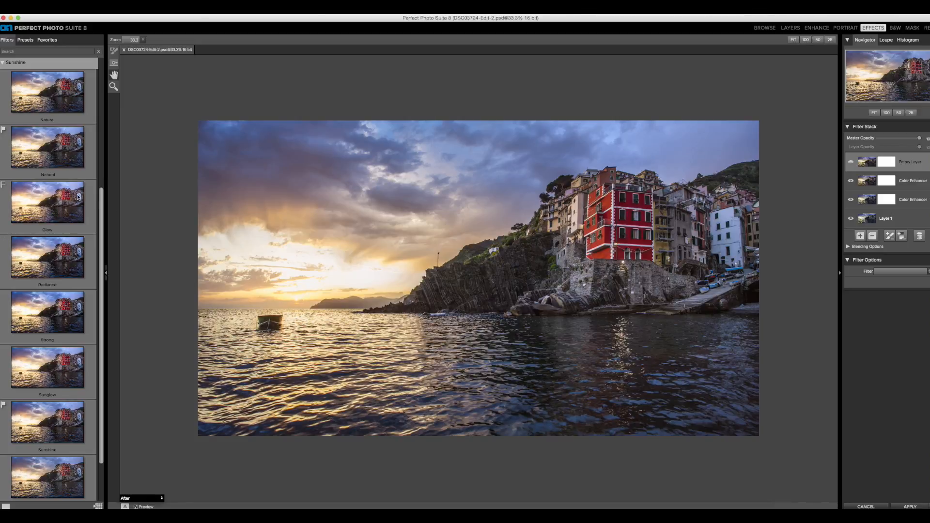
{"action": "scroll", "coordinate": [78, 196], "scroll_direction": "down", "scroll_amount": 2}
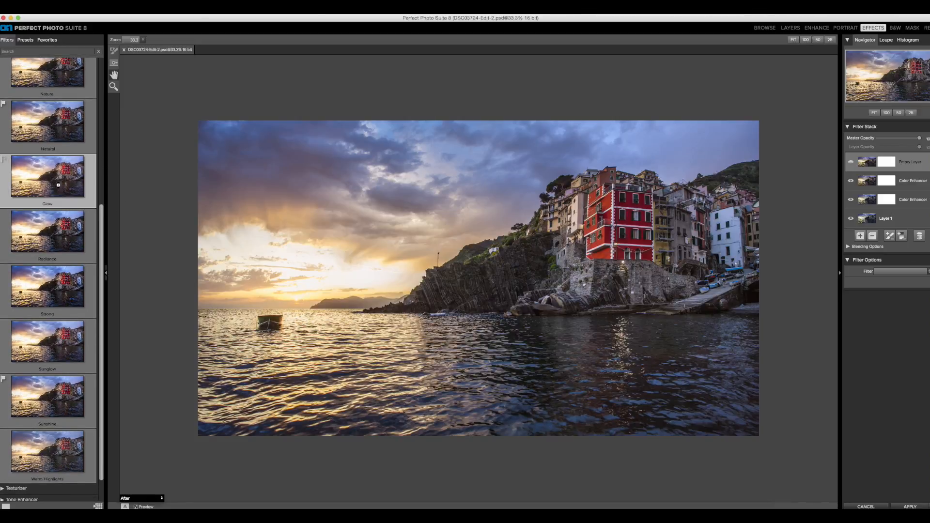
{"action": "left_click", "coordinate": [58, 185]}
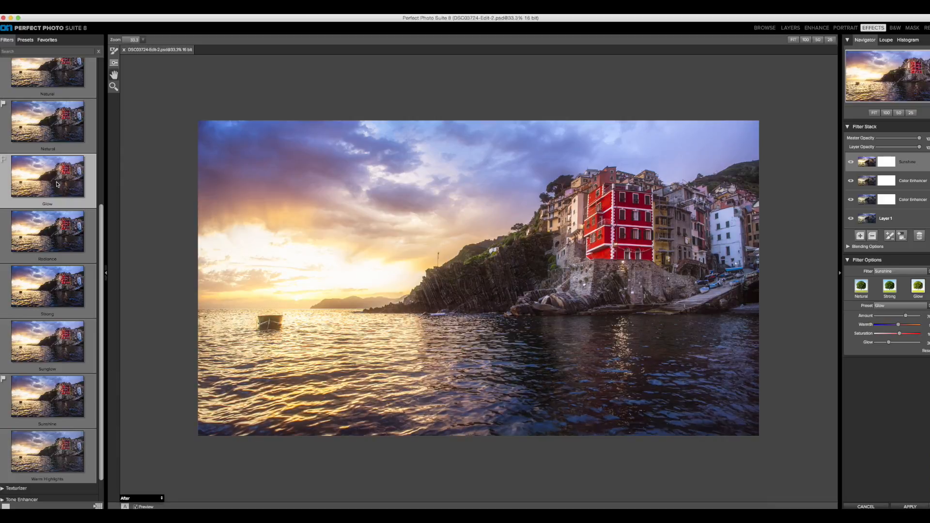
Switch the third filter layer to the Sunshine preset and reduce its layer opacity to about half.
{"action": "scroll", "coordinate": [45, 163], "scroll_direction": "down", "scroll_amount": 2}
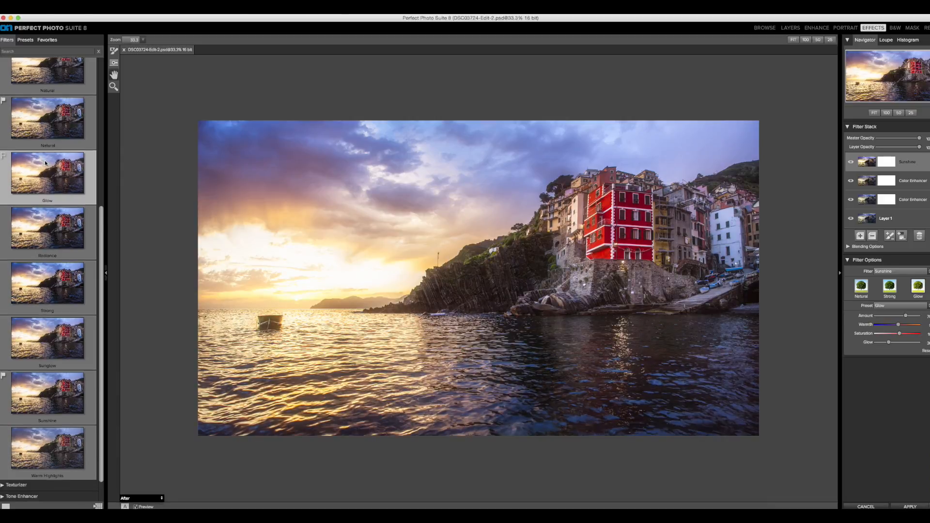
{"action": "left_click", "coordinate": [51, 362]}
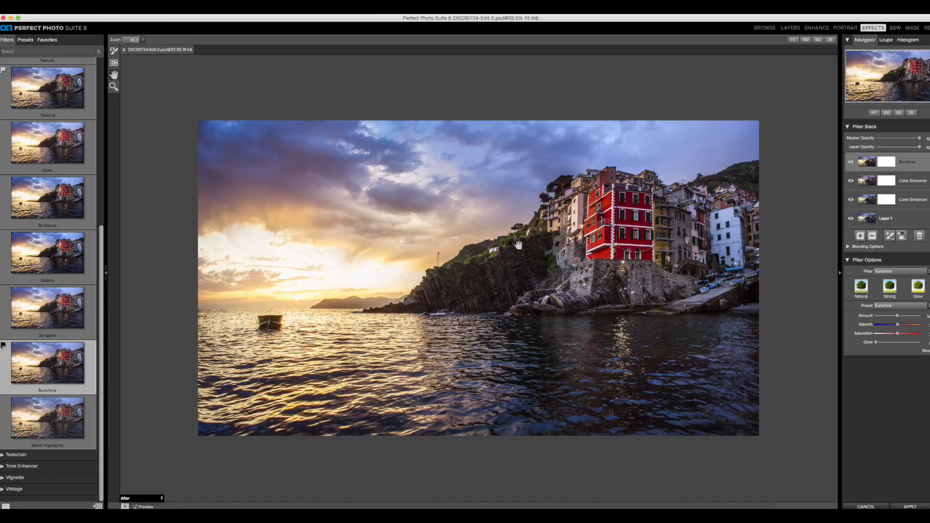
{"action": "left_click_drag", "start_coordinate": [903, 149], "coordinate": [899, 149]}
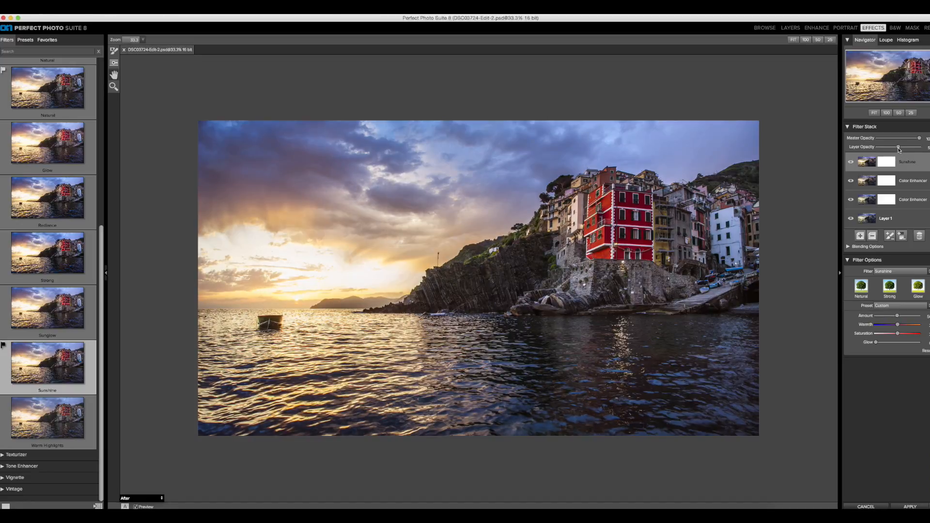
Apply the finished filter stack to the photo and return to Photoshop.
{"action": "left_click_drag", "start_coordinate": [899, 150], "coordinate": [898, 148]}
{"action": "left_click", "coordinate": [910, 506]}
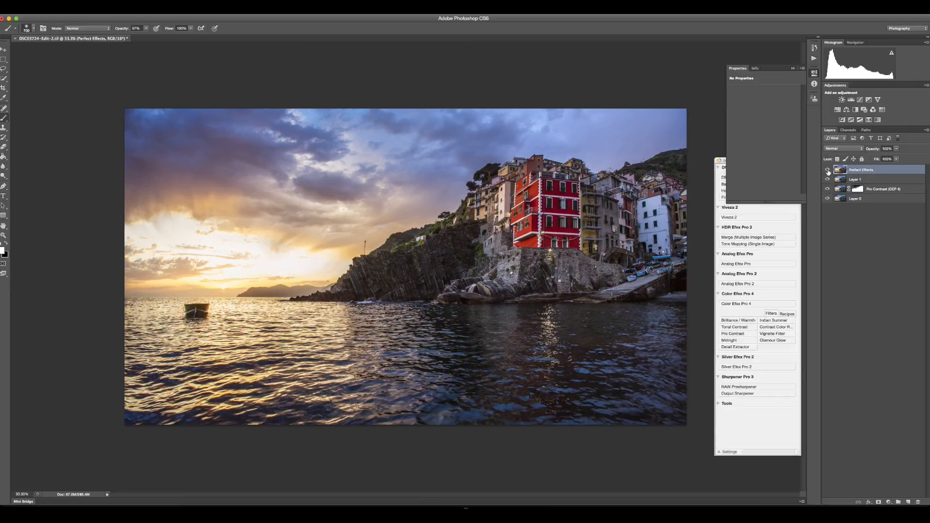
Compare the image with and without the Perfect Effects and Pro Contrast layers.
{"action": "left_click", "coordinate": [828, 170]}
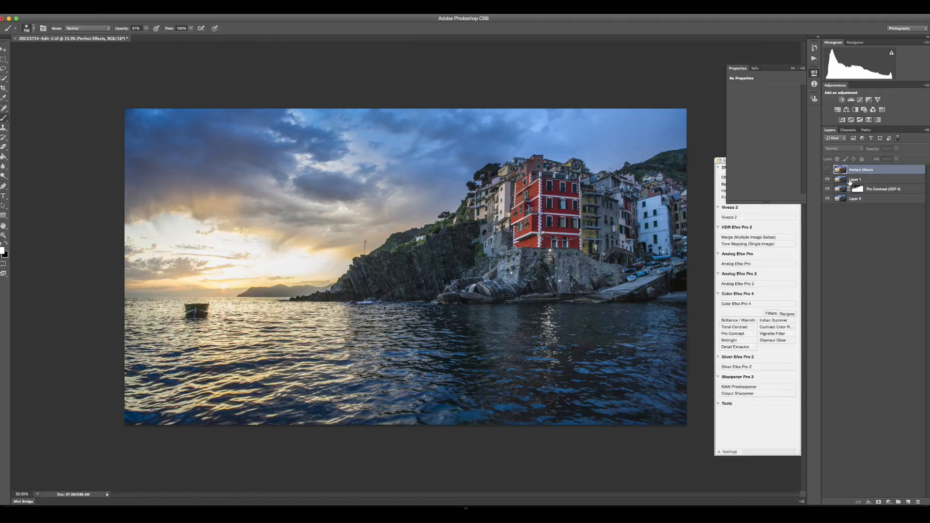
{"action": "left_click", "coordinate": [828, 170]}
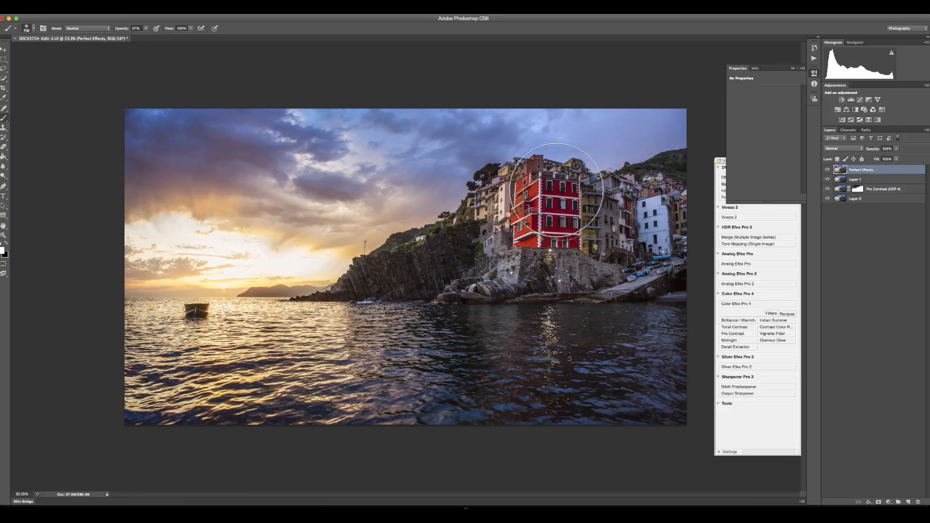
{"action": "left_click", "coordinate": [827, 169]}
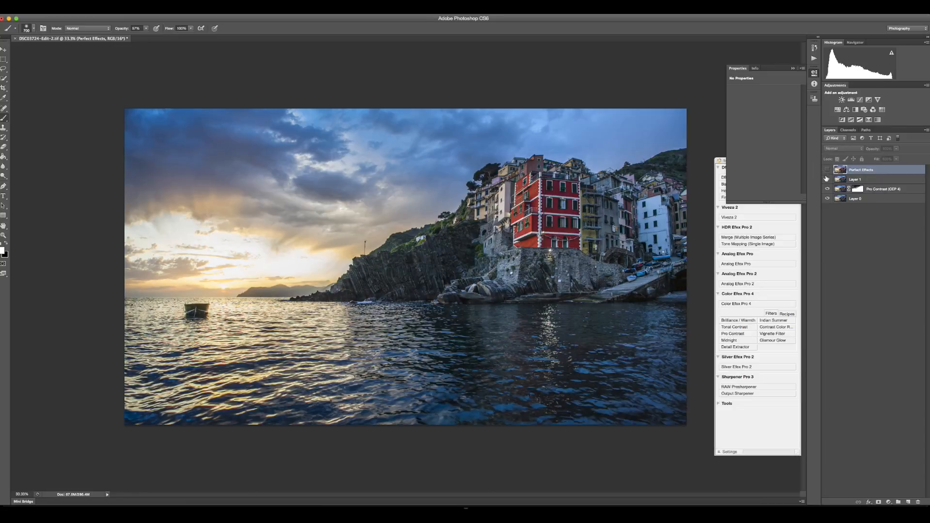
{"action": "left_click", "coordinate": [827, 190]}
{"action": "left_click", "coordinate": [827, 190]}
{"action": "left_click", "coordinate": [828, 170]}
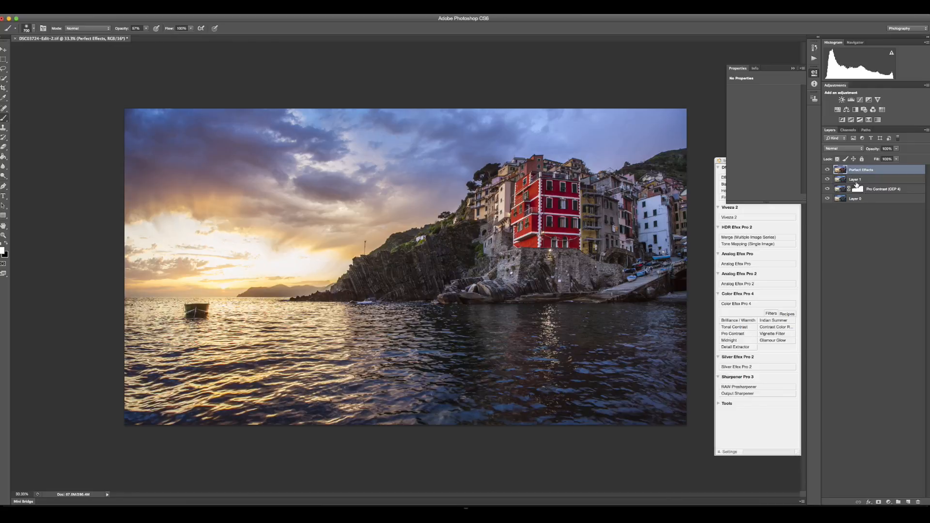
{"action": "left_click", "coordinate": [827, 170]}
{"action": "left_click", "coordinate": [827, 170]}
Add a white layer mask to the Perfect Effects layer.
{"action": "left_click", "coordinate": [865, 179]}
{"action": "left_click", "coordinate": [863, 170]}
{"action": "left_click", "coordinate": [879, 502]}
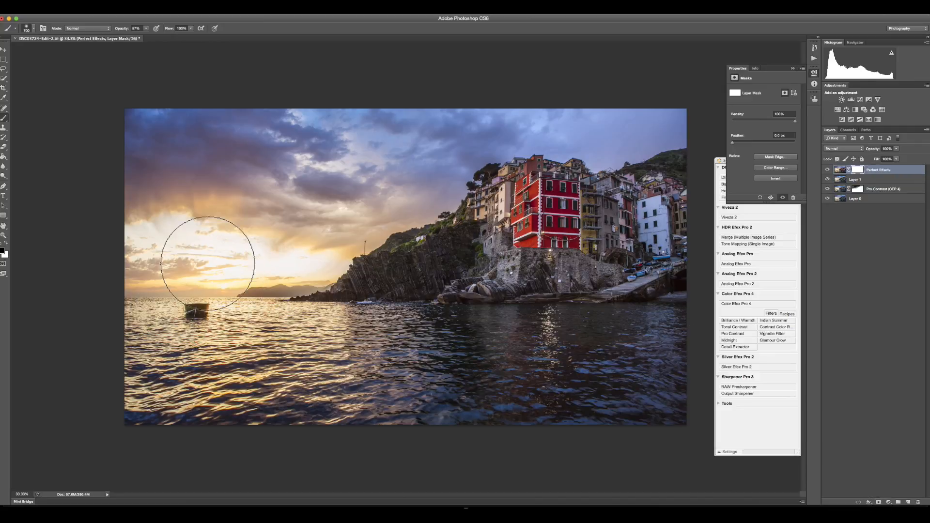
Reduce the brush size to 400 and paint black on the mask over the bright sunset sky, finishing with no layer selected.
{"action": "key", "text": "bracketleft"}
{"action": "key", "text": "bracketleft"}
{"action": "key", "text": "bracketleft"}
{"action": "key", "text": "bracketleft"}
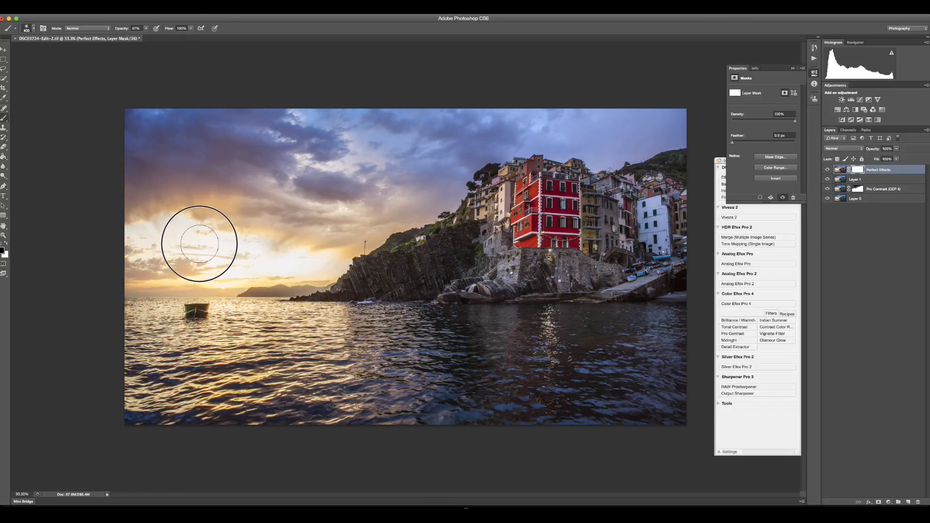
{"action": "mouse_move", "coordinate": [136, 249]}
{"action": "left_mouse_down"}
{"action": "mouse_move", "coordinate": [193, 239]}
{"action": "mouse_move", "coordinate": [306, 253]}
{"action": "mouse_move", "coordinate": [275, 263]}
{"action": "mouse_move", "coordinate": [171, 240]}
{"action": "mouse_move", "coordinate": [149, 256]}
{"action": "left_mouse_up"}
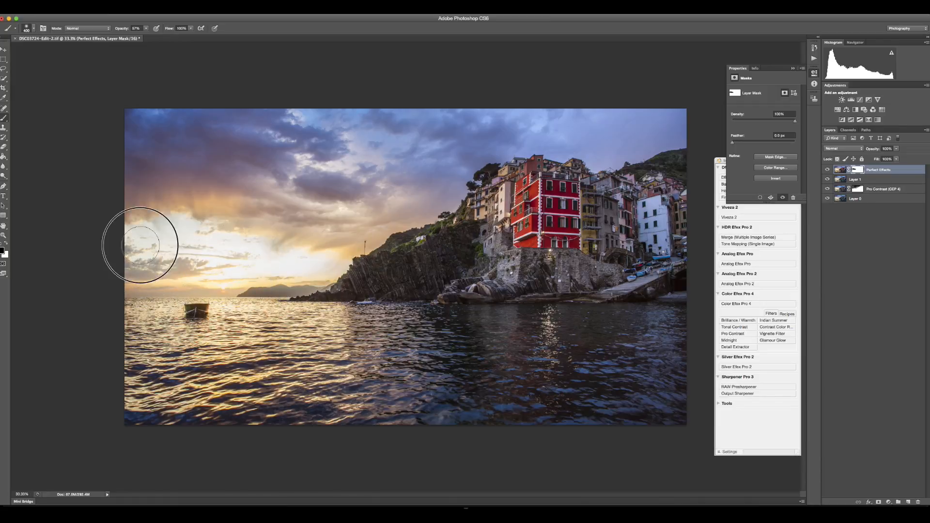
{"action": "mouse_move", "coordinate": [301, 251]}
{"action": "left_mouse_down"}
{"action": "mouse_move", "coordinate": [160, 243]}
{"action": "mouse_move", "coordinate": [279, 255]}
{"action": "mouse_move", "coordinate": [248, 264]}
{"action": "left_mouse_up"}
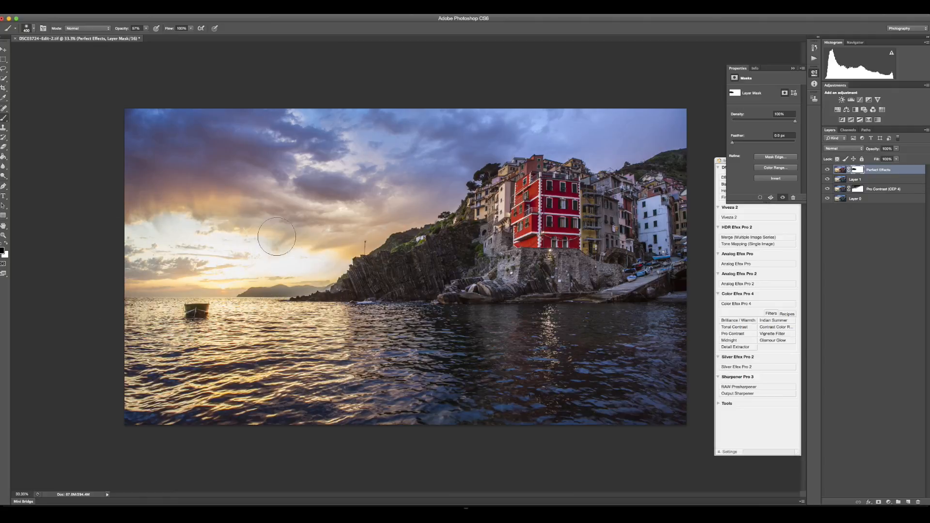
{"action": "left_click", "coordinate": [6, 243]}
{"action": "left_click", "coordinate": [883, 233]}
Stamp all four visible layers into a new merged layer on top and save the document.
{"action": "mouse_move", "coordinate": [396, 507]}
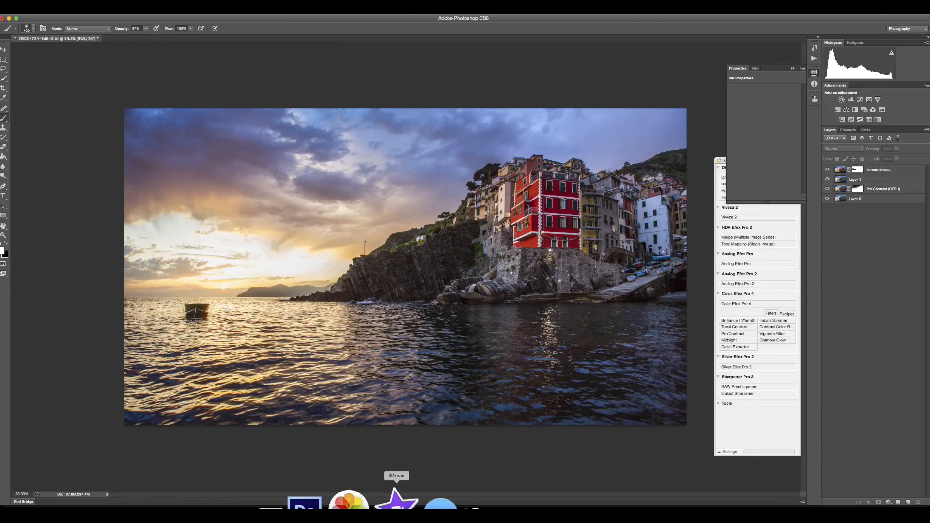
{"action": "left_click", "coordinate": [868, 198]}
{"action": "left_click", "coordinate": [881, 171], "text": "shift"}
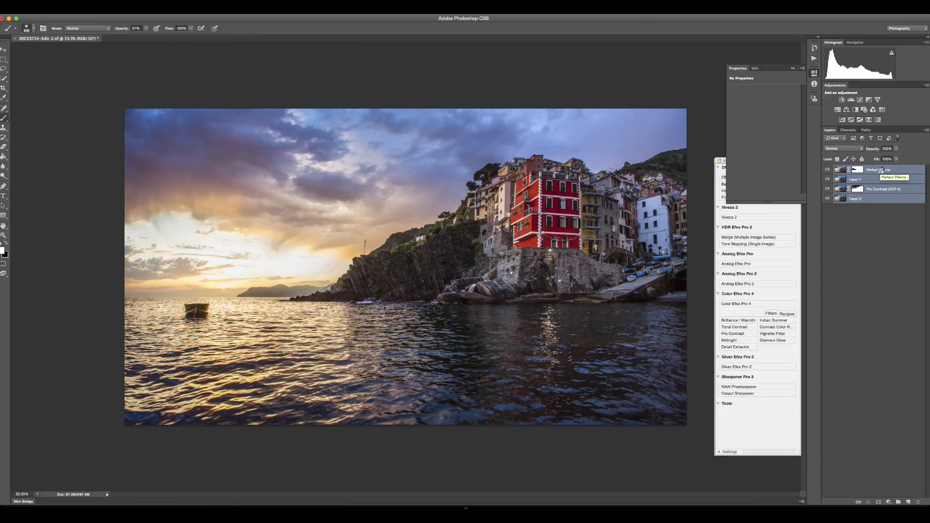
{"action": "key", "text": "alt+shift+super+e"}
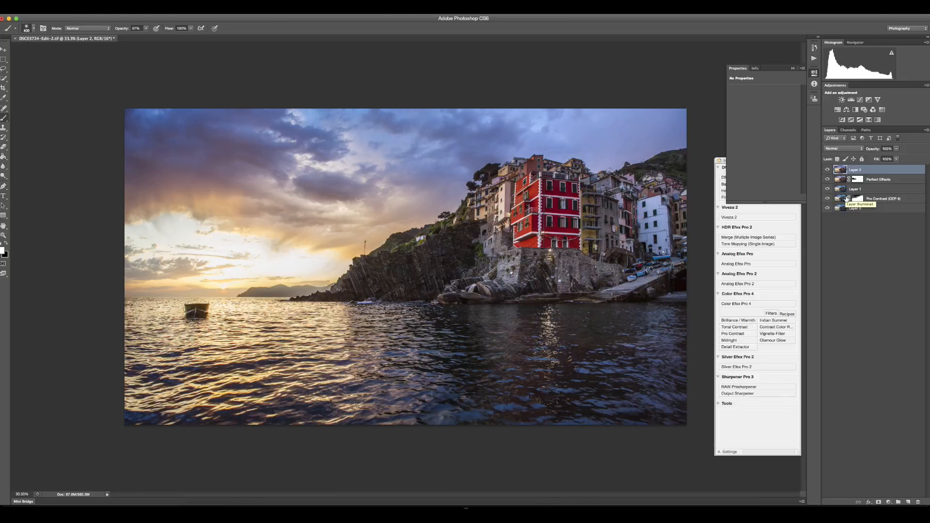
{"action": "key", "text": "super+s"}
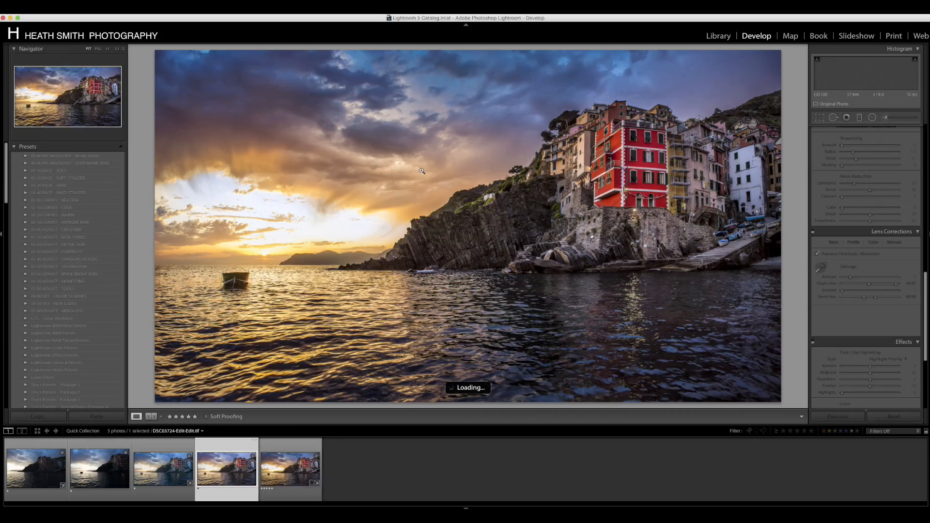
In Lightroom, compare the newly saved edit with the previous version of the photo.
{"action": "key", "text": "Left"}
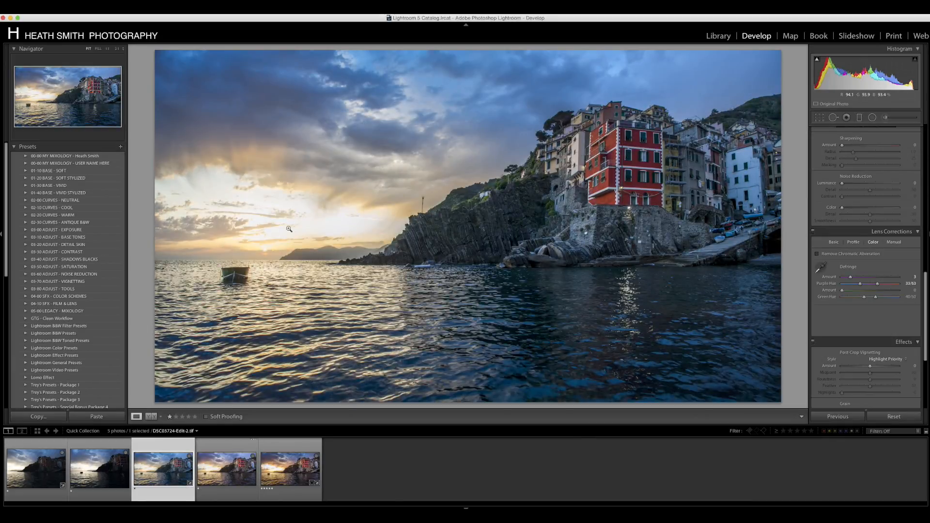
{"action": "key", "text": "Right"}
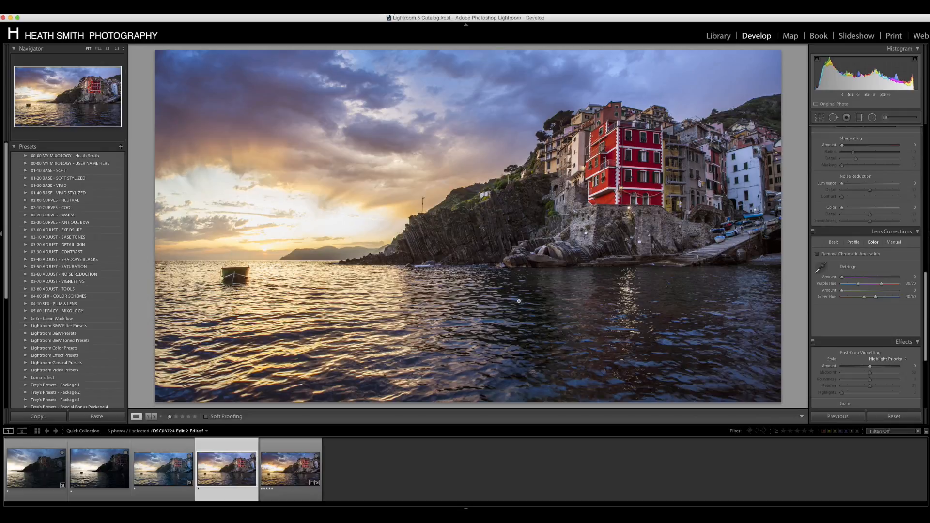
Try strongly lowering the Highlights and raising the Shadows, resetting each slider to zero.
{"action": "scroll", "coordinate": [907, 243], "scroll_direction": "up", "scroll_amount": 10}
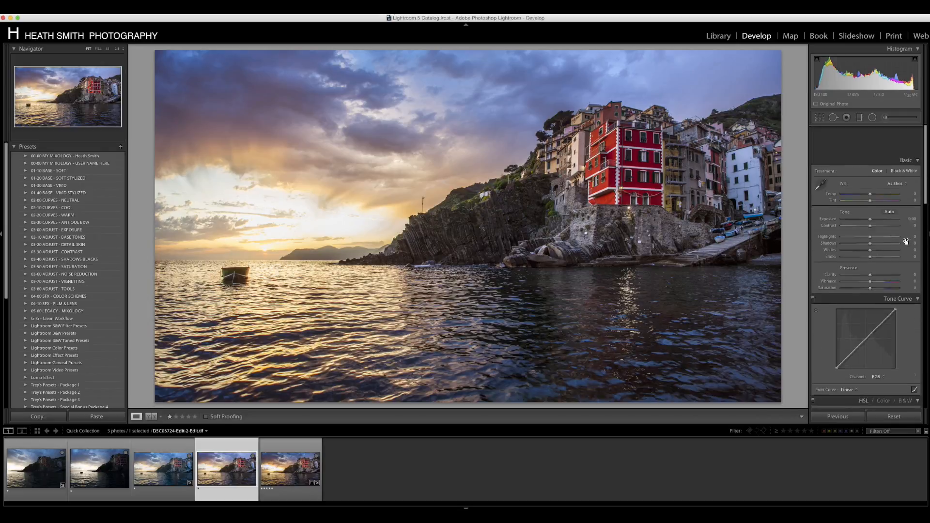
{"action": "left_click", "coordinate": [855, 206]}
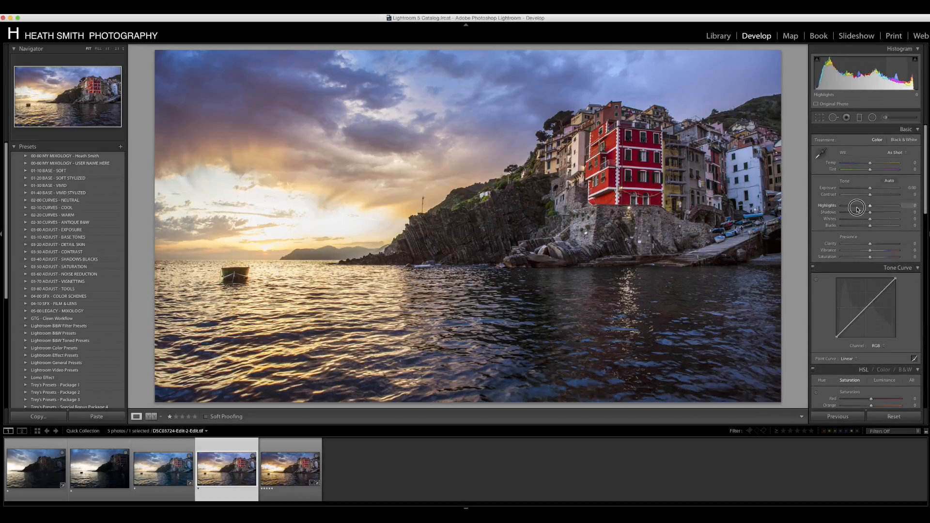
{"action": "left_click_drag", "start_coordinate": [856, 207], "coordinate": [846, 210]}
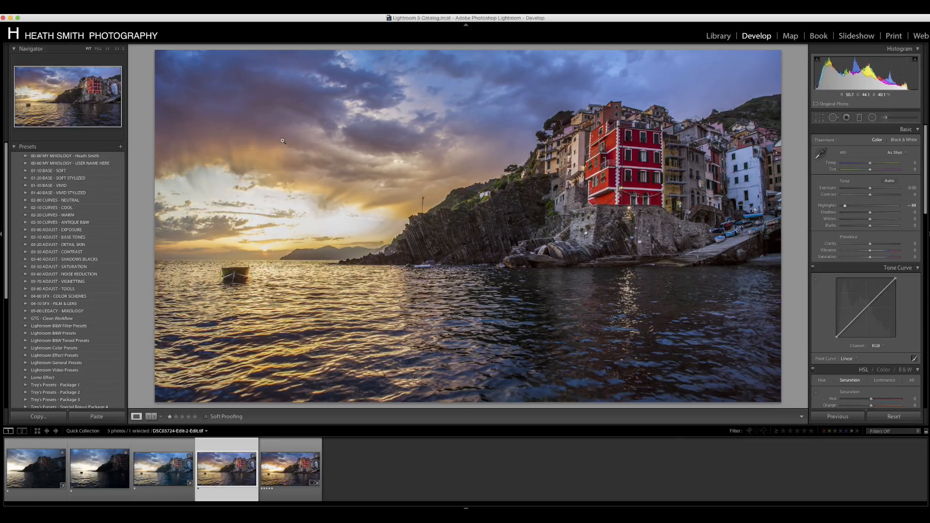
{"action": "double_click", "coordinate": [844, 206]}
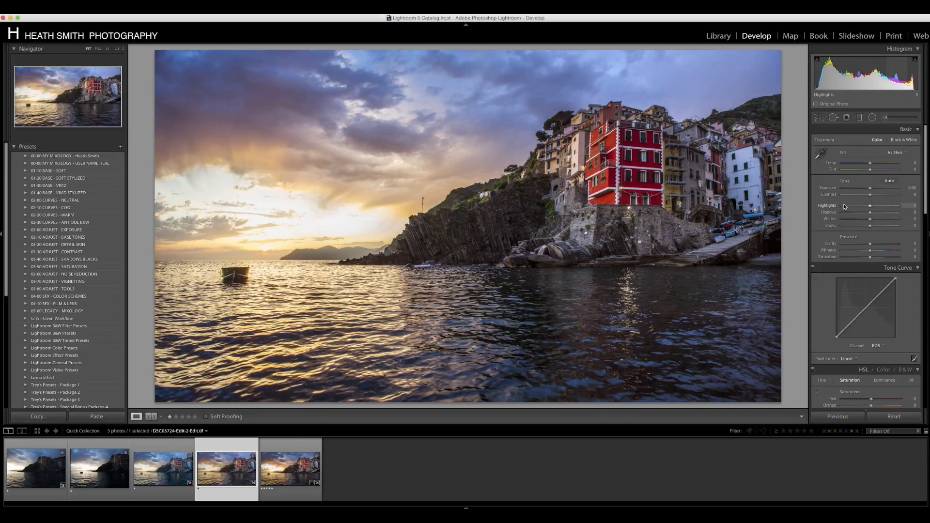
{"action": "left_click_drag", "start_coordinate": [871, 213], "coordinate": [890, 214]}
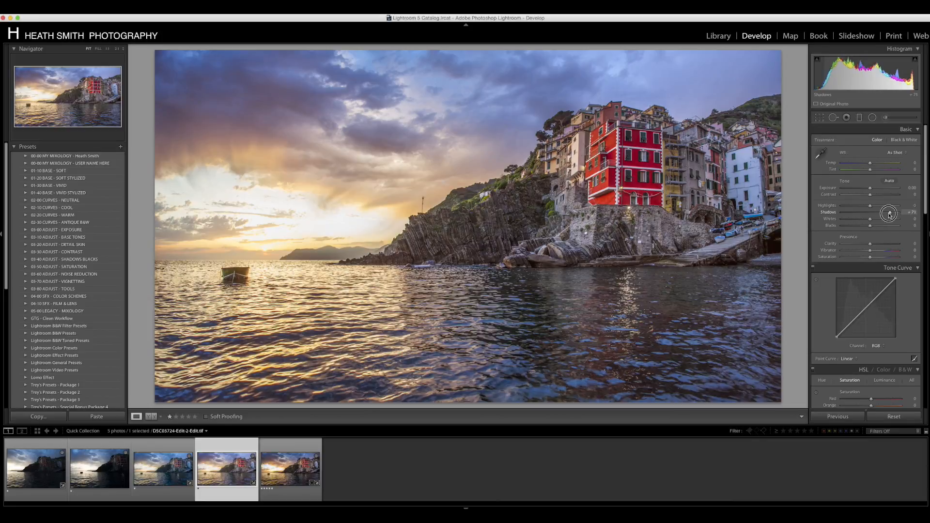
{"action": "double_click", "coordinate": [890, 215]}
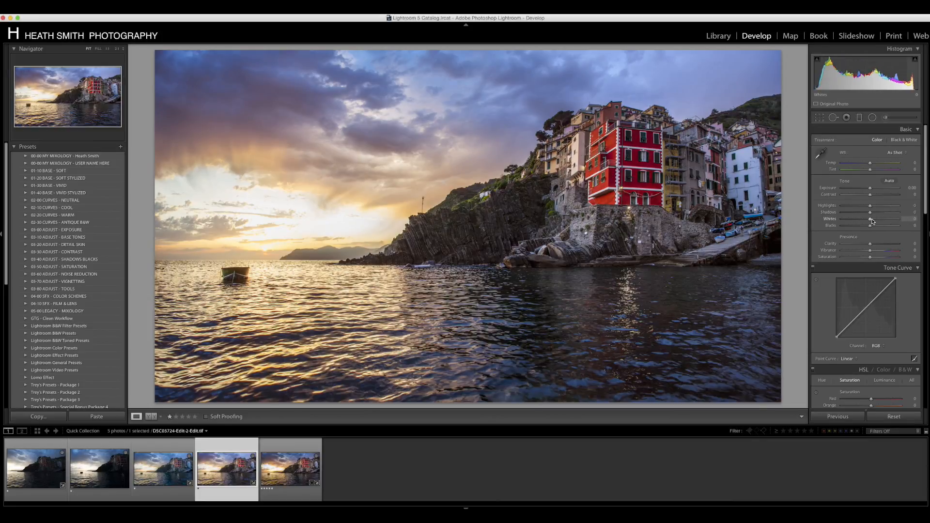
Raise the photo's Vibrance slightly.
{"action": "left_click_drag", "start_coordinate": [871, 250], "coordinate": [875, 253]}
Try raising the yellow saturation to +56 and the green saturation to +47 with the targeted adjustment tool.
{"action": "scroll", "coordinate": [875, 253], "scroll_direction": "down", "scroll_amount": 6}
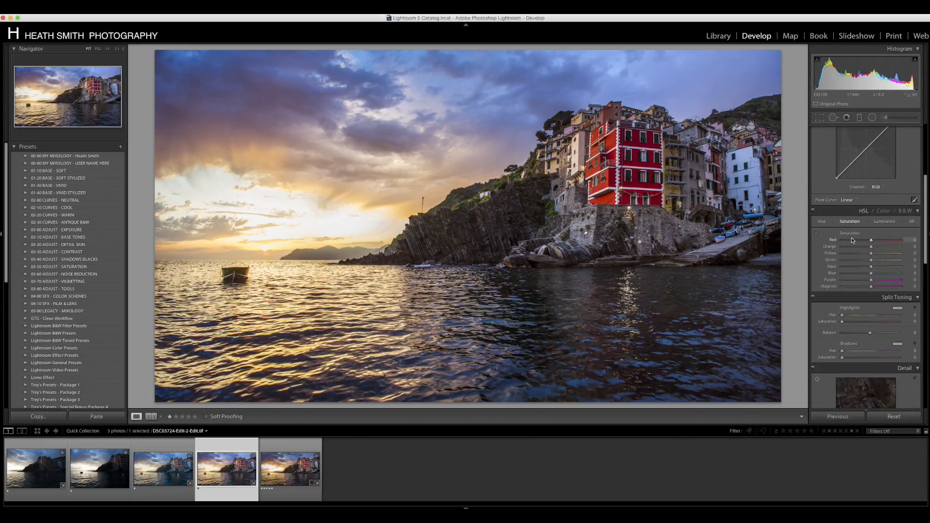
{"action": "left_click", "coordinate": [816, 234]}
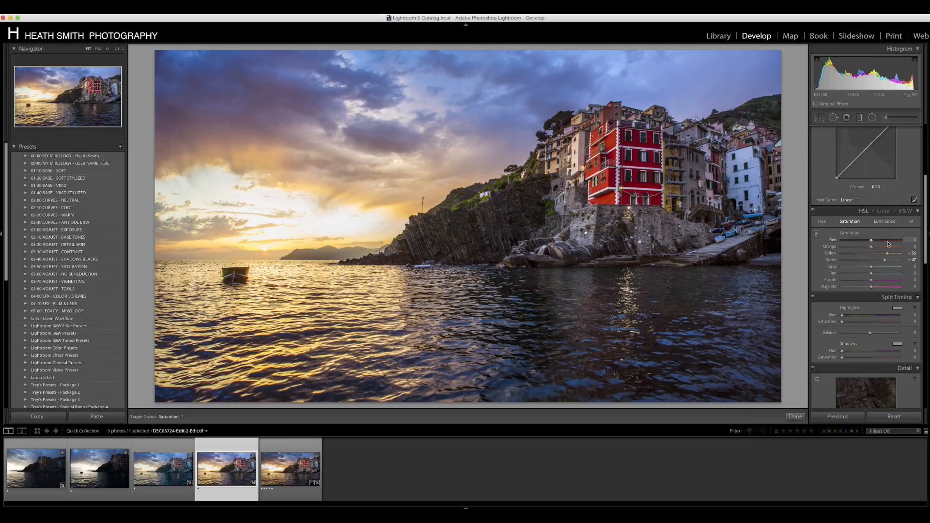
{"action": "key", "text": "super+z"}
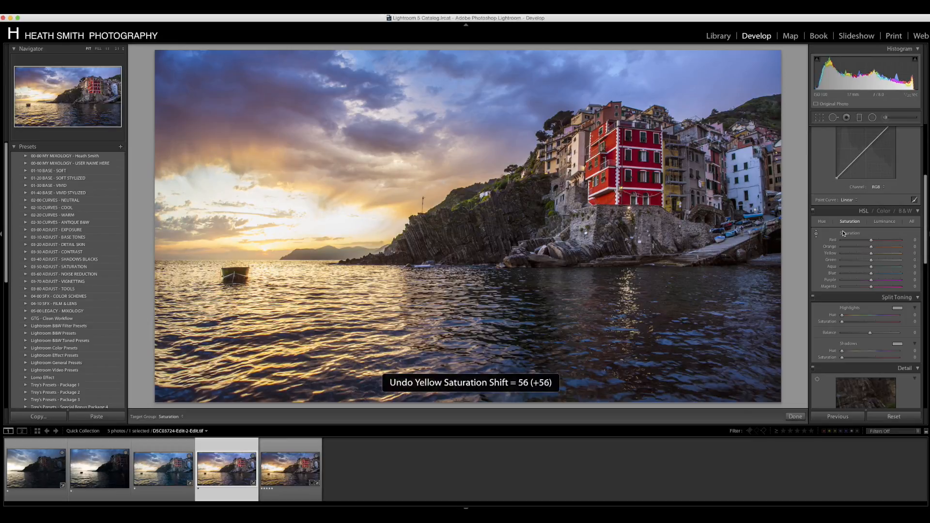
Set sharpening to Amount 40 with Masking 84, and set luminance noise reduction to 8.
{"action": "scroll", "coordinate": [853, 242], "scroll_direction": "down", "scroll_amount": 5}
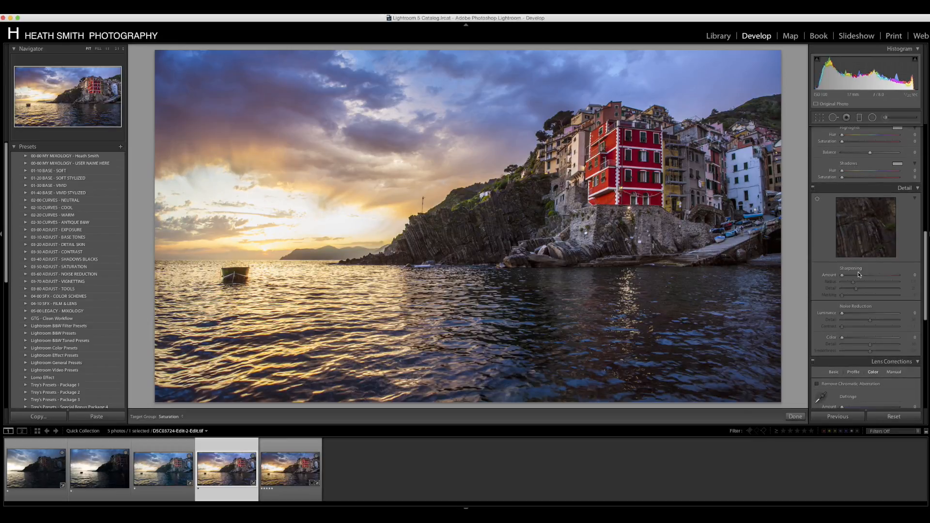
{"action": "left_click_drag", "start_coordinate": [845, 277], "coordinate": [859, 278]}
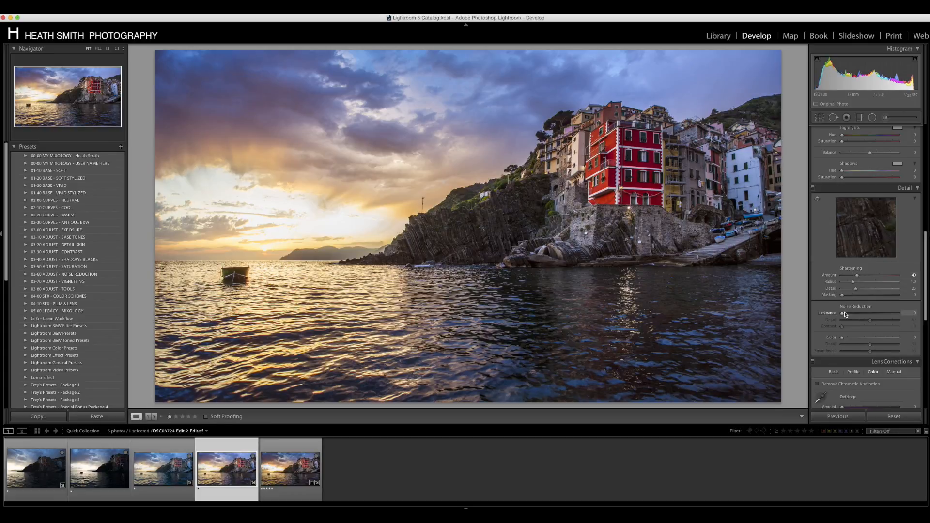
{"action": "key", "text": "z"}
{"action": "key", "text": "z"}
{"action": "left_click_drag", "start_coordinate": [843, 298], "coordinate": [890, 299]}
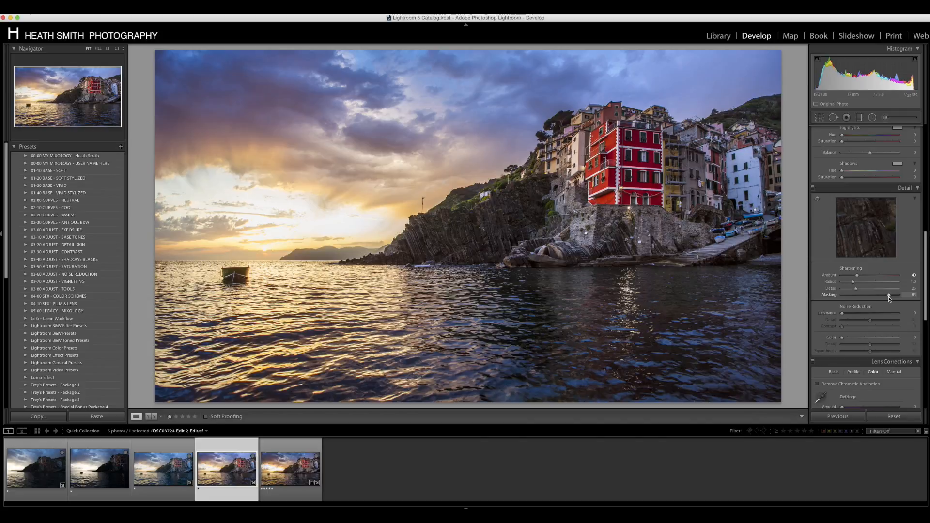
{"action": "left_click", "coordinate": [846, 314]}
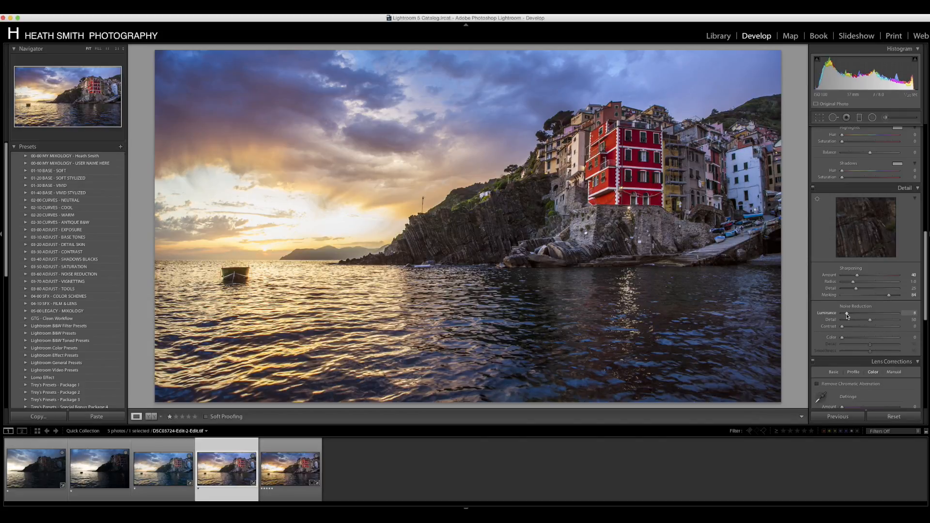
Reset the Adjustment Brush effects and set the brush to Exposure -0.20 and Highlights -39.
{"action": "scroll", "coordinate": [847, 316], "scroll_direction": "down", "scroll_amount": 10}
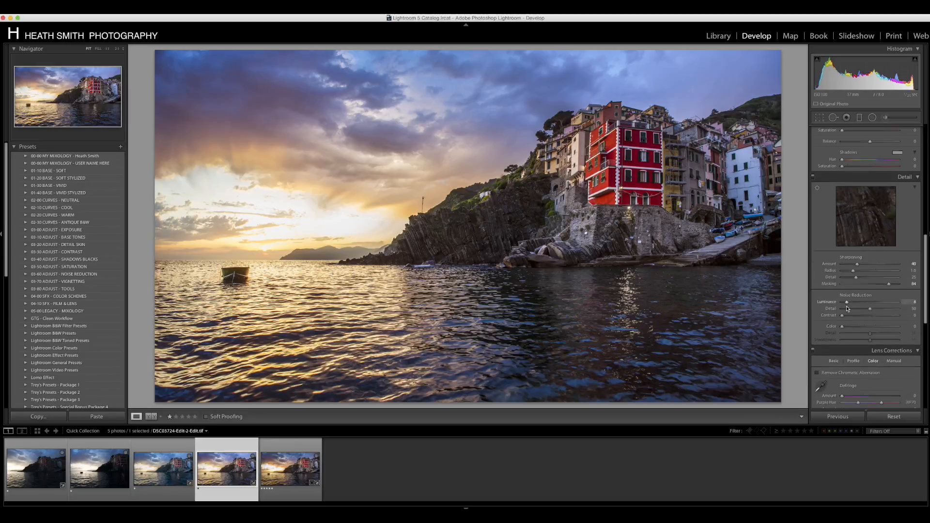
{"action": "scroll", "coordinate": [889, 122], "scroll_direction": "up", "scroll_amount": 10}
{"action": "left_click", "coordinate": [883, 117]}
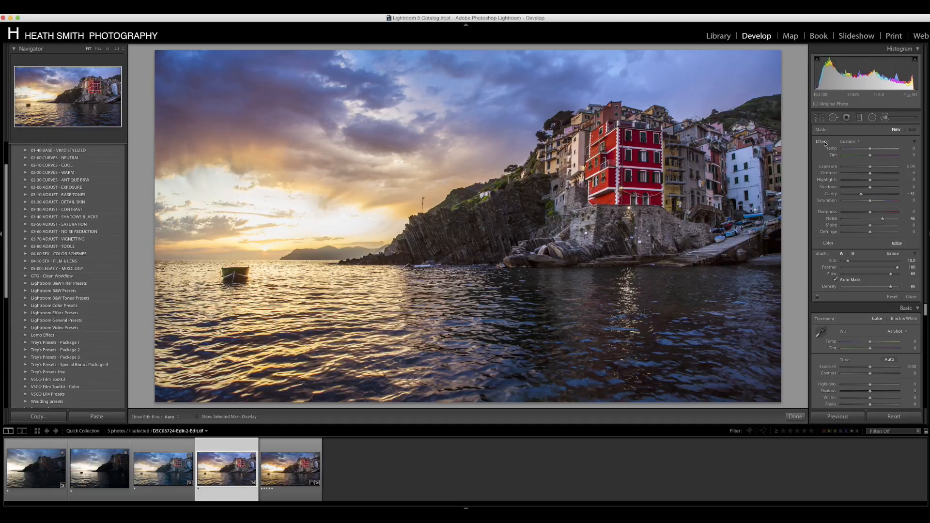
{"action": "double_click", "coordinate": [825, 143]}
{"action": "left_click", "coordinate": [860, 182]}
{"action": "left_click_drag", "start_coordinate": [872, 170], "coordinate": [871, 171]}
Paint the darkening brush over the bright sunset sky and toggle the edit pin's display.
{"action": "left_click", "coordinate": [367, 215]}
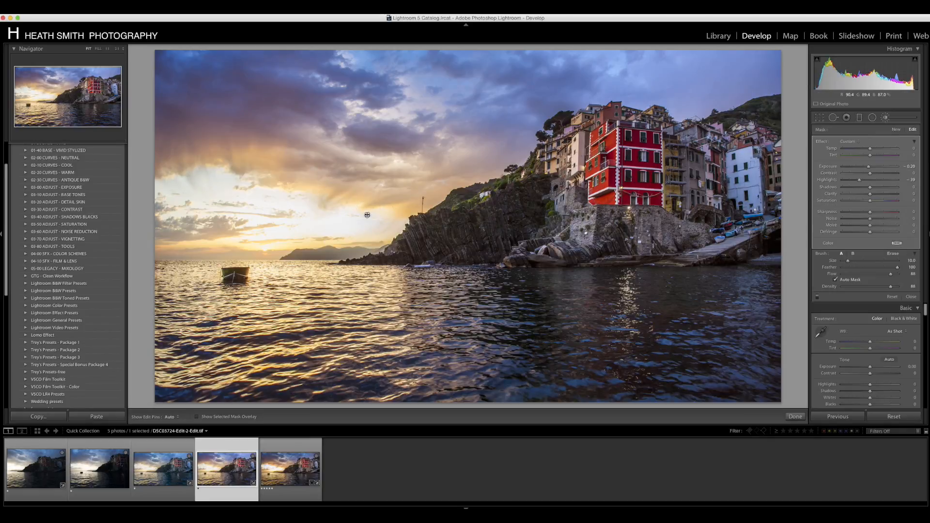
{"action": "key", "text": "h"}
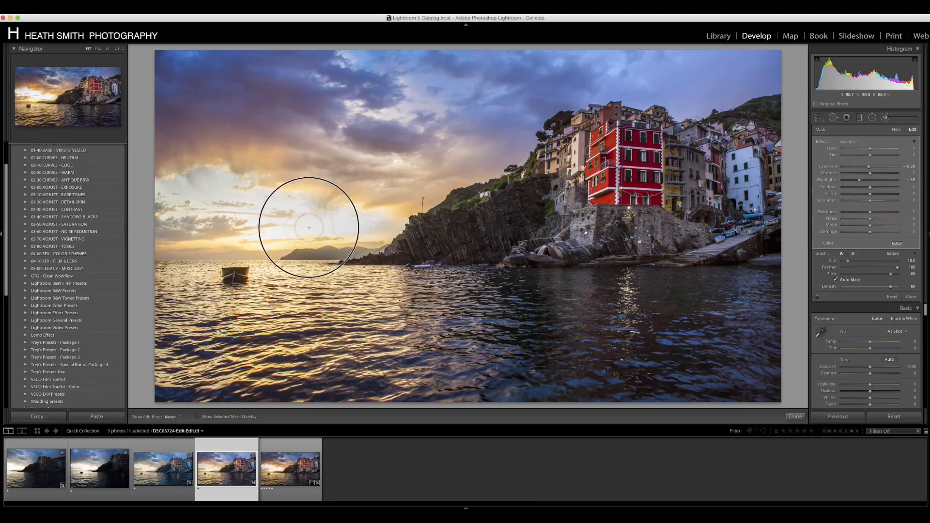
{"action": "key", "text": "h"}
{"action": "key", "text": "h"}
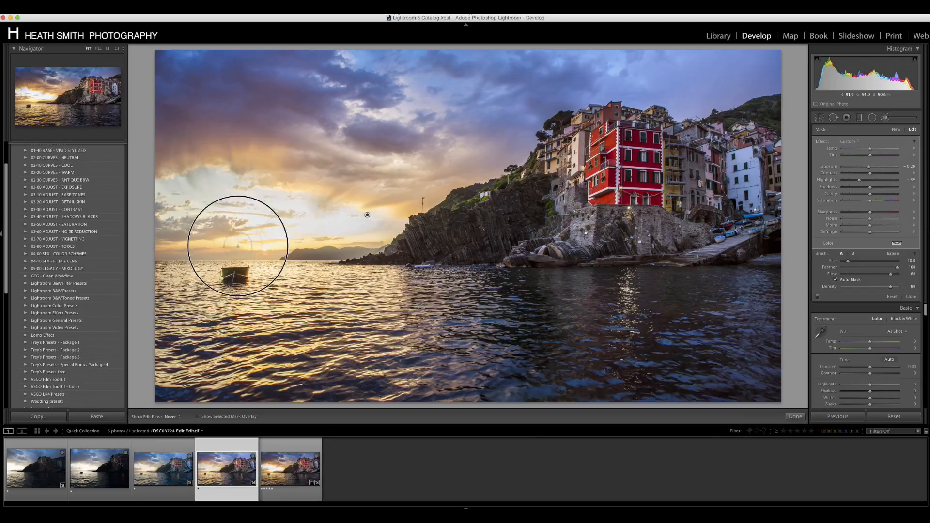
{"action": "key", "text": "h"}
{"action": "key", "text": "h"}
{"action": "key", "text": "h"}
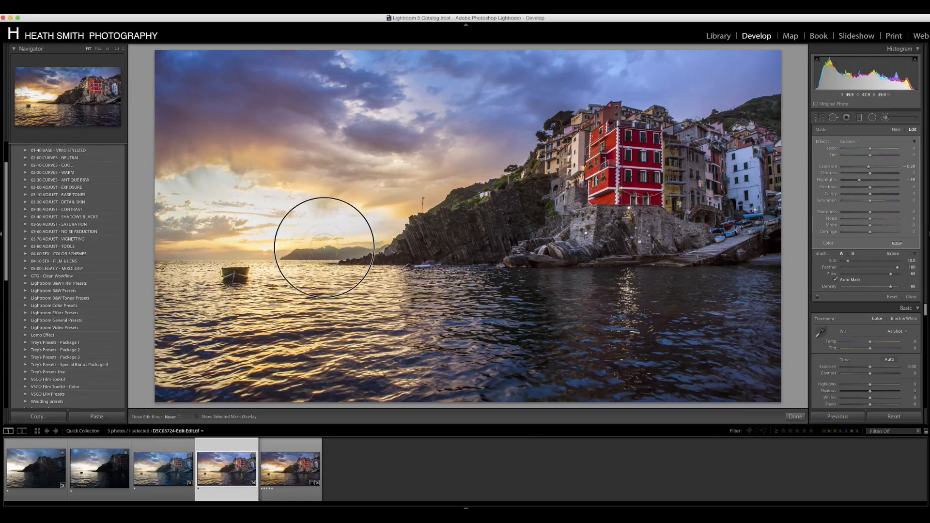
Create a new Adjustment Brush mask with the Dodge (Brighten) effect, paint the rock wall and buildings beside the red house, and raise its exposure.
{"action": "left_click", "coordinate": [896, 131]}
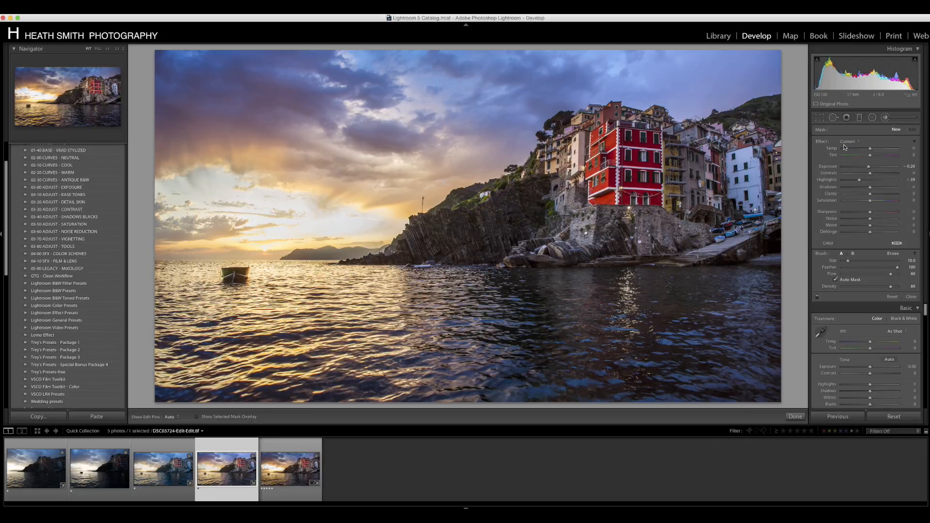
{"action": "key", "text": "alt"}
{"action": "mouse_move", "coordinate": [661, 222]}
{"action": "left_mouse_down"}
{"action": "mouse_move", "coordinate": [644, 156]}
{"action": "mouse_move", "coordinate": [611, 175]}
{"action": "mouse_move", "coordinate": [637, 162]}
{"action": "mouse_move", "coordinate": [630, 145]}
{"action": "mouse_move", "coordinate": [668, 183]}
{"action": "left_mouse_up"}
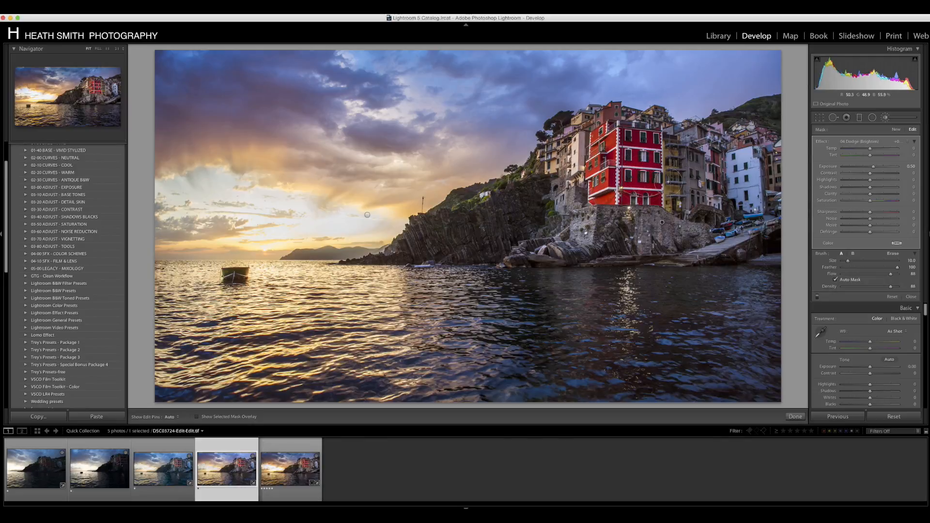
{"action": "left_click_drag", "start_coordinate": [874, 167], "coordinate": [876, 166]}
{"action": "key", "text": "h"}
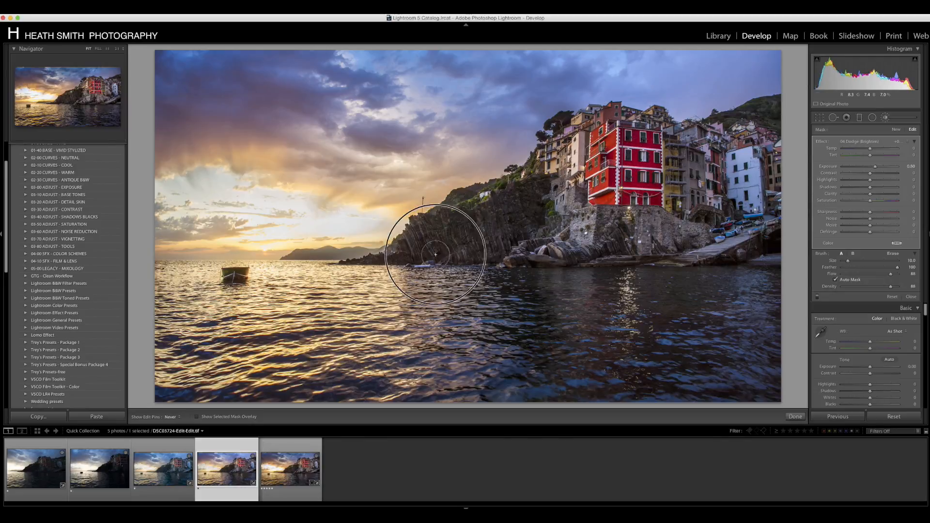
{"action": "key", "text": "h"}
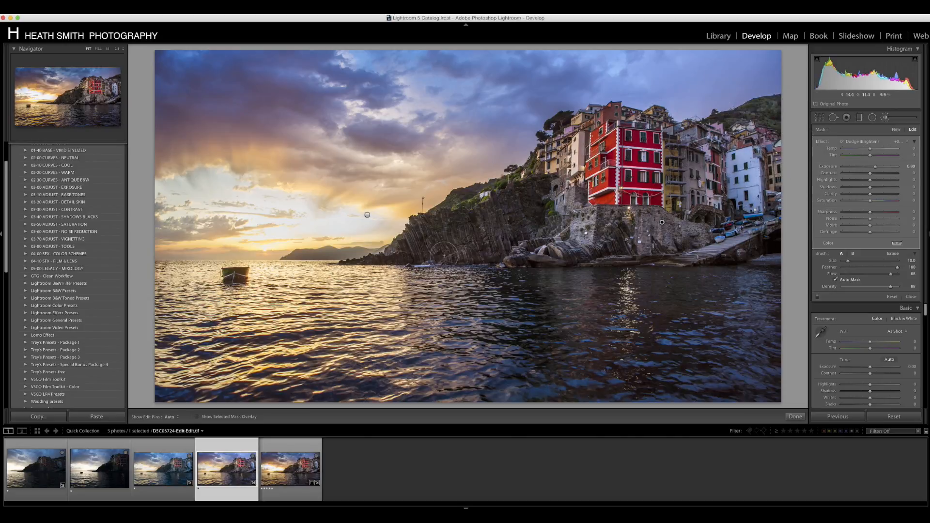
Create another brush mask with Exposure -0.66, paint along the waterline below the village, and reduce the brush size to 6.0.
{"action": "left_click", "coordinate": [897, 130]}
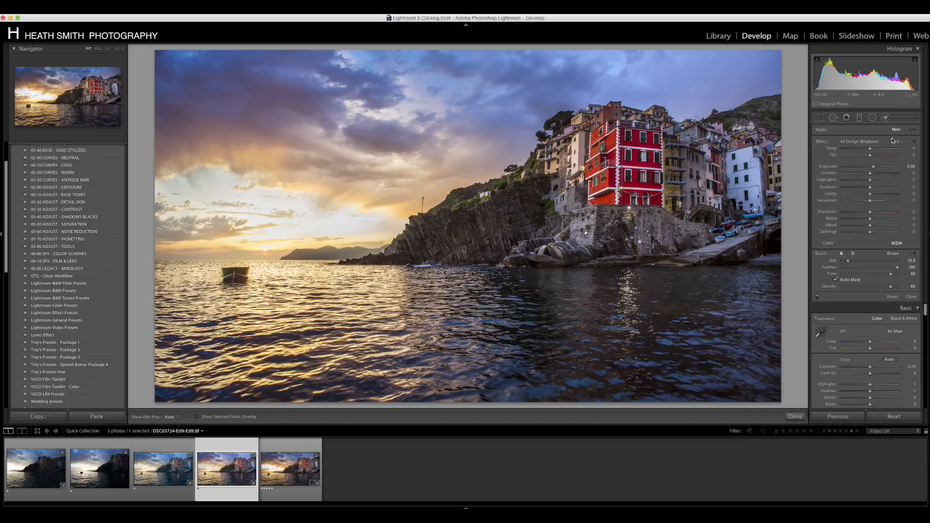
{"action": "left_click", "coordinate": [866, 167]}
{"action": "left_click", "coordinate": [667, 262]}
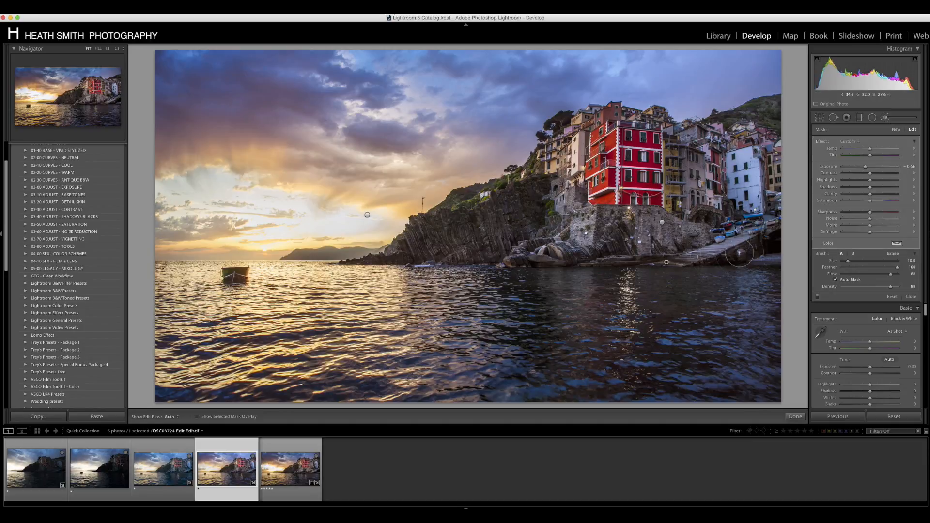
{"action": "left_click_drag", "start_coordinate": [651, 266], "coordinate": [630, 268]}
{"action": "key", "text": "bracketleft"}
{"action": "key", "text": "h"}
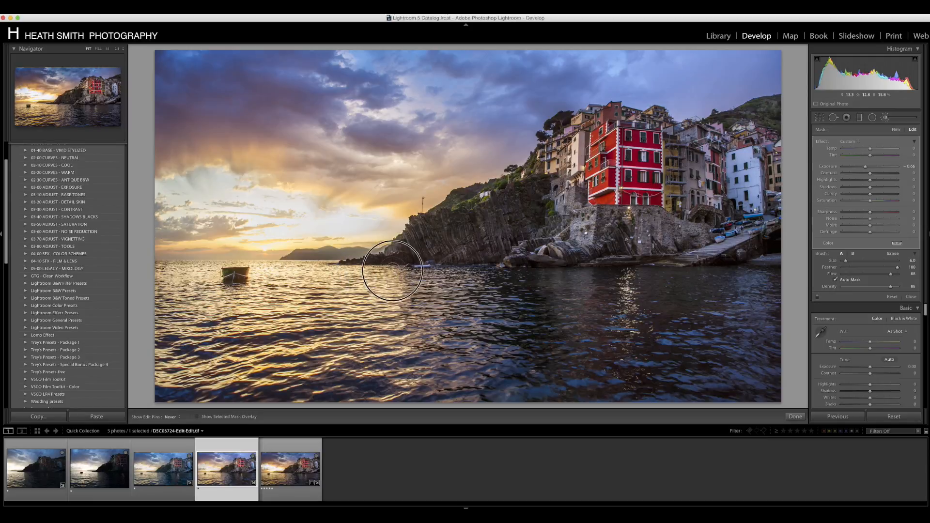
{"action": "key", "text": "h"}
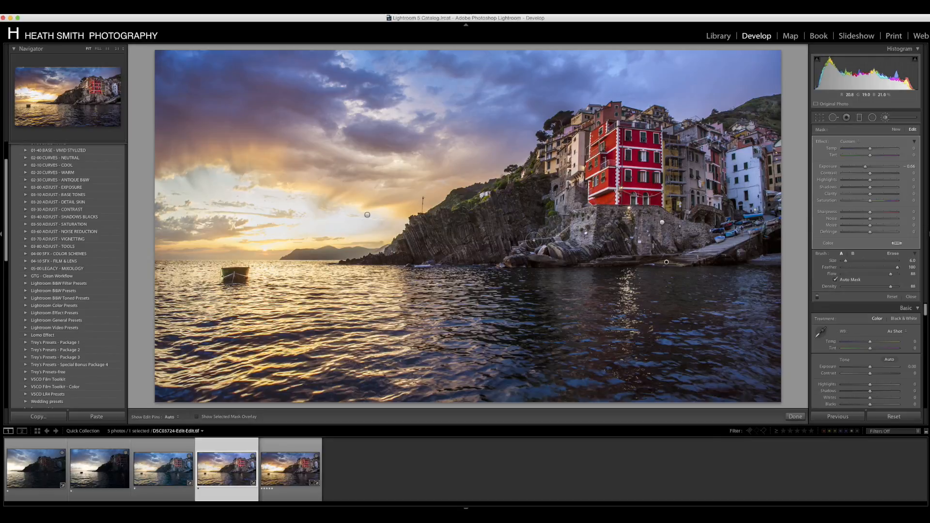
Brush the darkening adjustment over the village buildings, ramp, boat and cliff, toggle the edit pins, and finish the brush work.
{"action": "key", "text": "h"}
{"action": "key", "text": "h"}
{"action": "mouse_move", "coordinate": [640, 120]}
{"action": "left_mouse_down"}
{"action": "mouse_move", "coordinate": [671, 135]}
{"action": "mouse_move", "coordinate": [679, 156]}
{"action": "mouse_move", "coordinate": [701, 148]}
{"action": "mouse_move", "coordinate": [718, 126]}
{"action": "mouse_move", "coordinate": [737, 146]}
{"action": "left_mouse_up"}
{"action": "mouse_move", "coordinate": [768, 182]}
{"action": "left_mouse_down"}
{"action": "mouse_move", "coordinate": [741, 215]}
{"action": "mouse_move", "coordinate": [751, 223]}
{"action": "mouse_move", "coordinate": [738, 223]}
{"action": "mouse_move", "coordinate": [693, 266]}
{"action": "left_mouse_up"}
{"action": "mouse_move", "coordinate": [243, 282]}
{"action": "left_mouse_down"}
{"action": "mouse_move", "coordinate": [234, 270]}
{"action": "mouse_move", "coordinate": [234, 281]}
{"action": "left_mouse_up"}
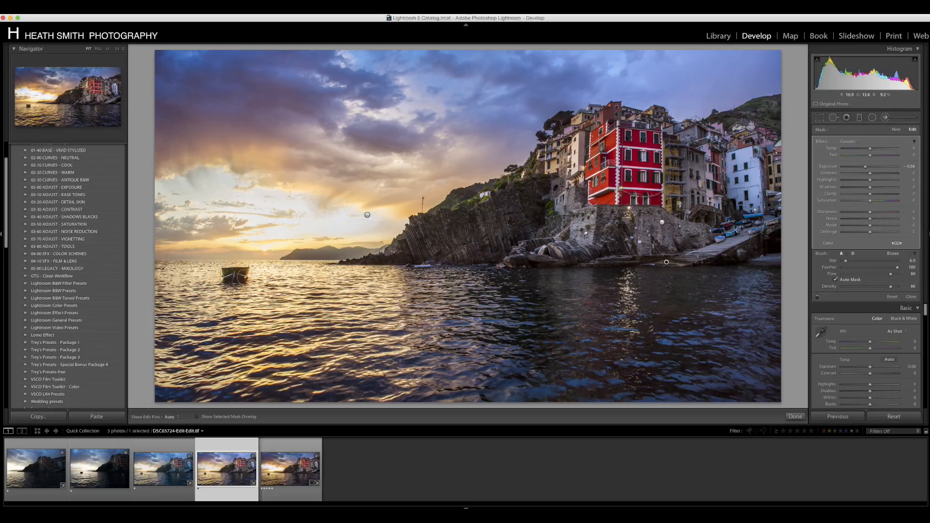
{"action": "mouse_move", "coordinate": [414, 242]}
{"action": "left_mouse_down"}
{"action": "mouse_move", "coordinate": [427, 225]}
{"action": "mouse_move", "coordinate": [386, 258]}
{"action": "mouse_move", "coordinate": [456, 227]}
{"action": "left_mouse_up"}
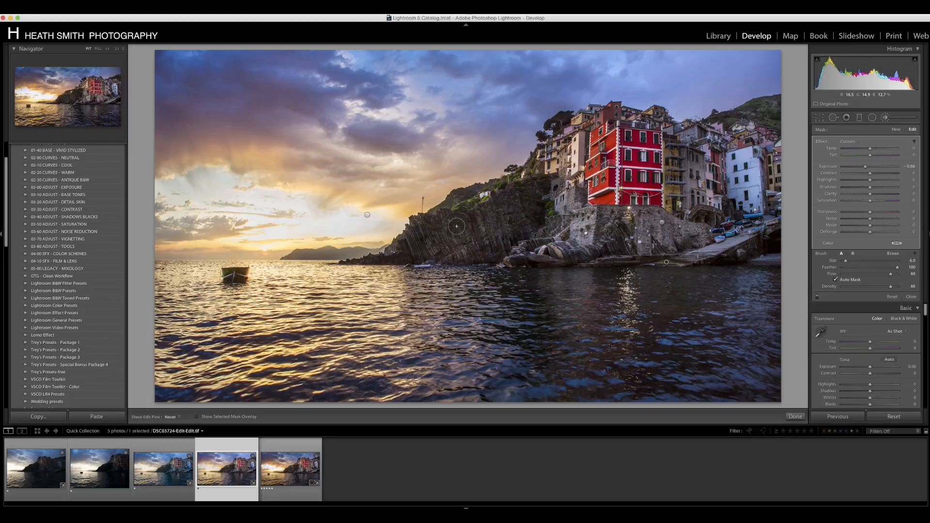
{"action": "left_click", "coordinate": [797, 415]}
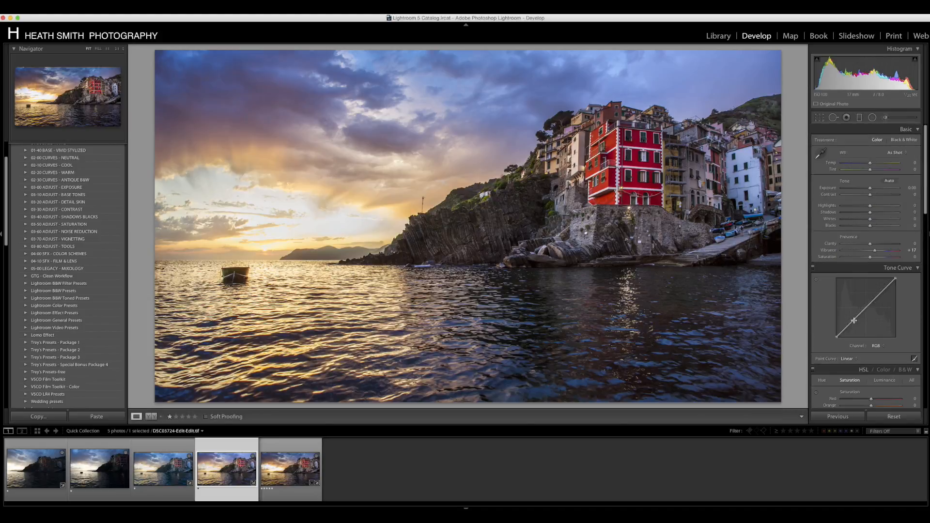
Add two graduated filters with Exposure -0.66, one up over the water and one across the village, shifting the second toward the photo's right edge.
{"action": "left_click", "coordinate": [860, 117]}
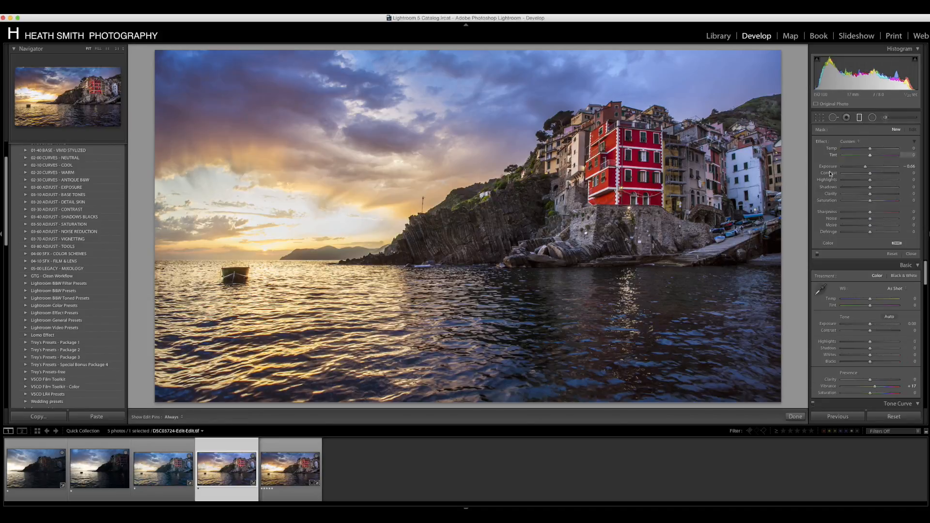
{"action": "left_click_drag", "start_coordinate": [487, 346], "coordinate": [485, 285]}
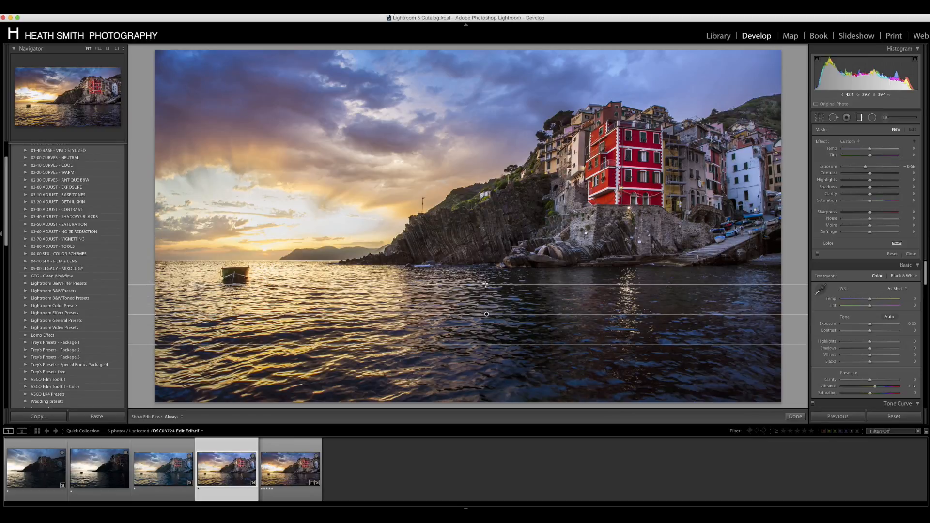
{"action": "left_click_drag", "start_coordinate": [680, 206], "coordinate": [533, 211]}
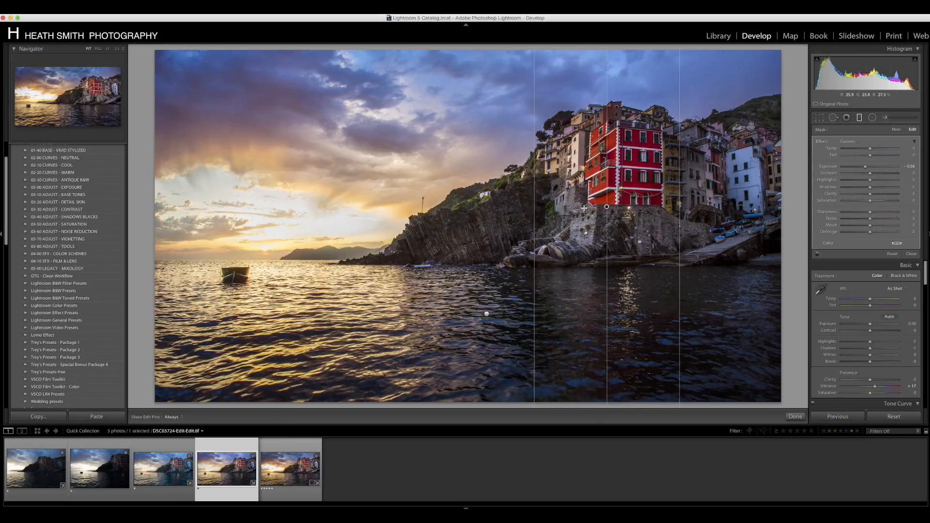
{"action": "left_click_drag", "start_coordinate": [606, 207], "coordinate": [696, 216]}
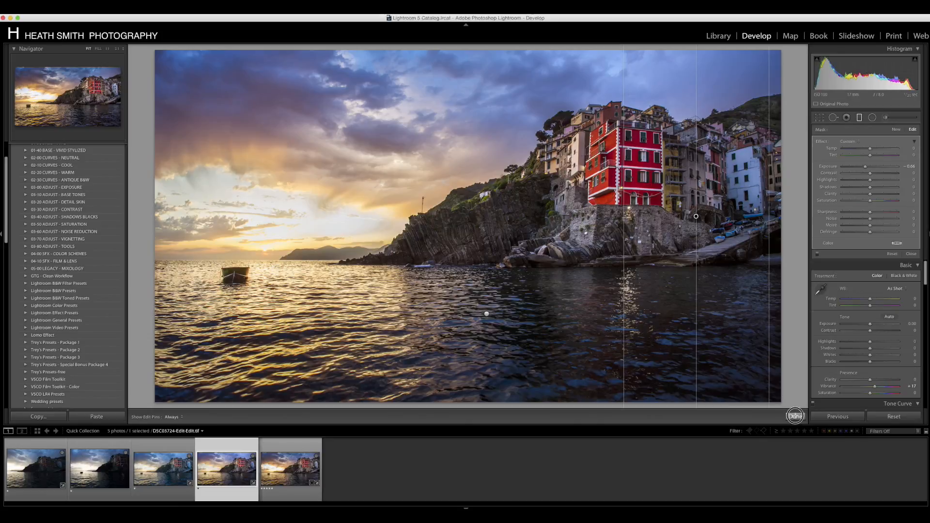
{"action": "left_click", "coordinate": [796, 417]}
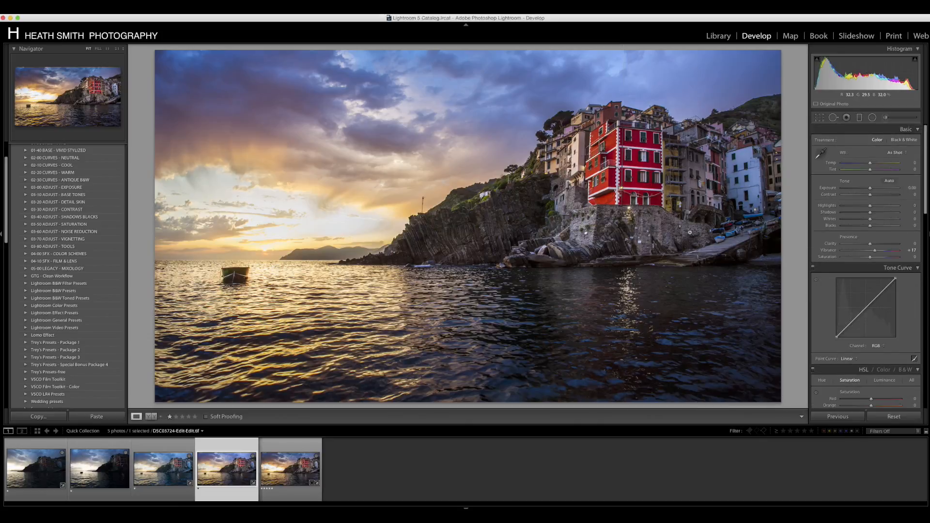
Reselect the graduated filter over the village, set its Exposure to -0.36, and close the filter.
{"action": "left_click", "coordinate": [859, 117]}
{"action": "left_click", "coordinate": [696, 217]}
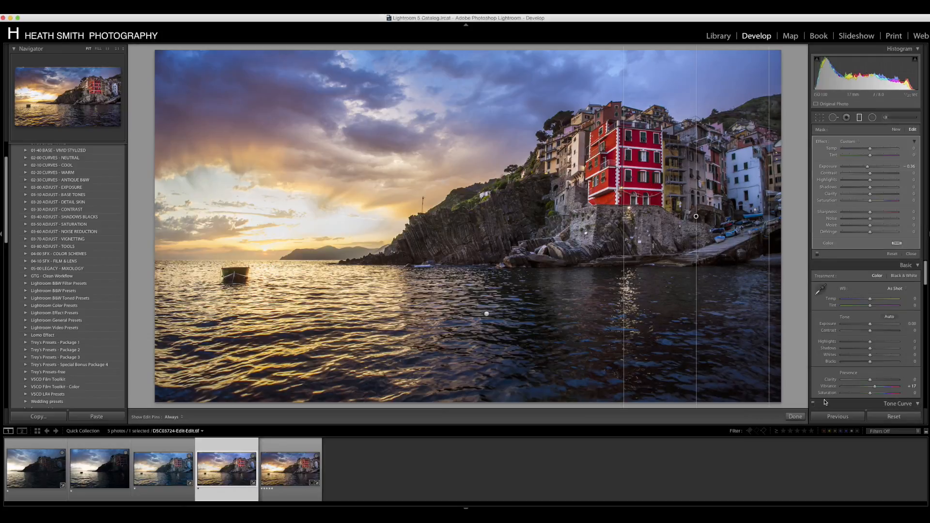
{"action": "left_click", "coordinate": [796, 416]}
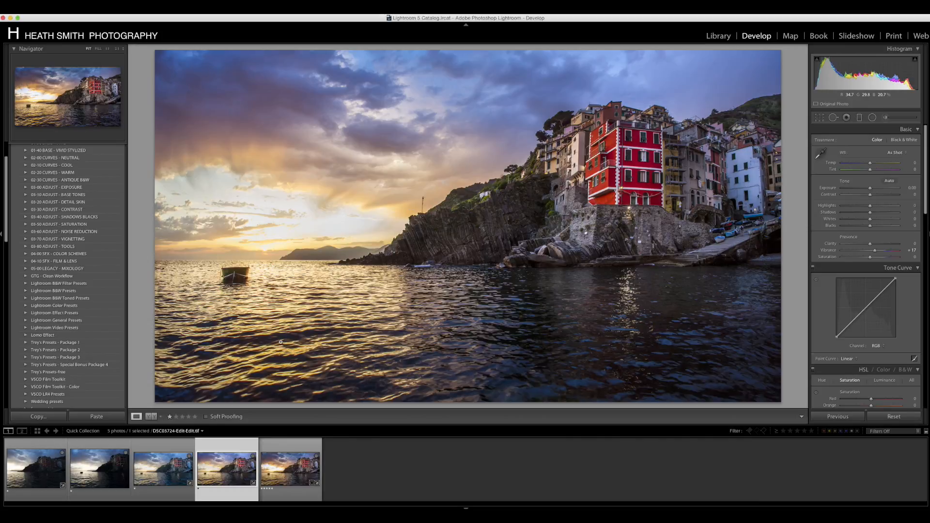